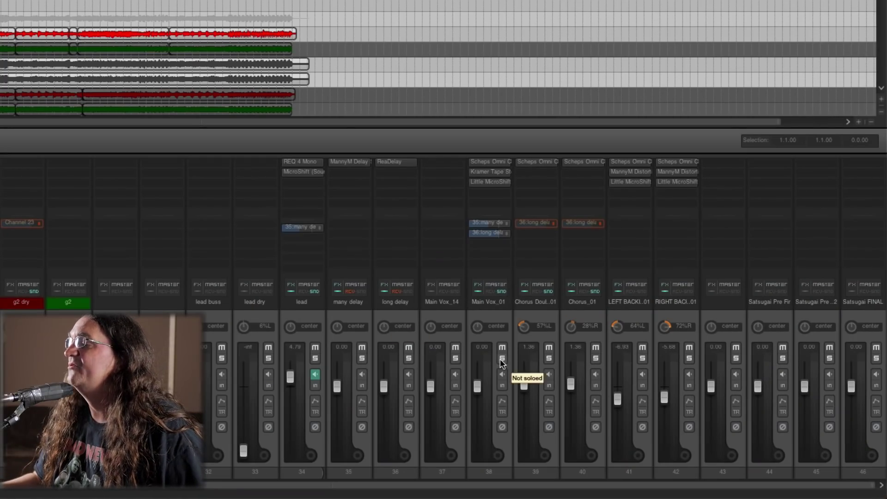
Solo the Chorus Double_01 track briefly and clear its solo again
left_click(546, 361)
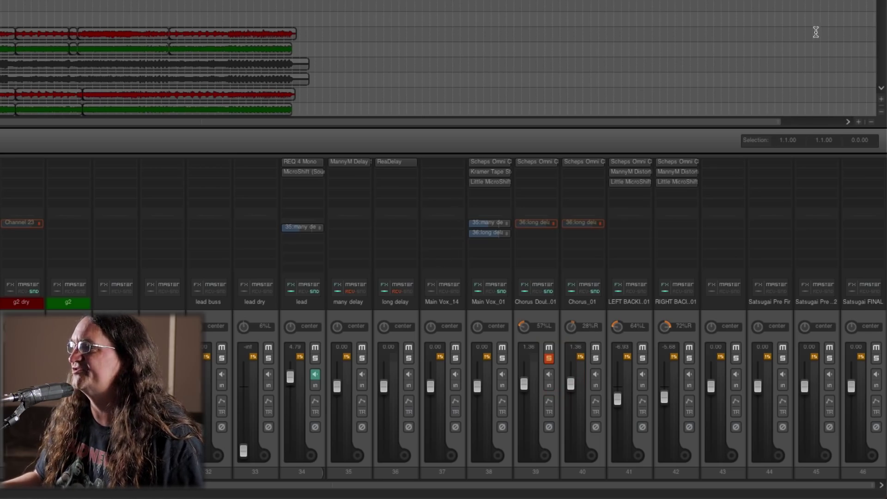
left_click(549, 358)
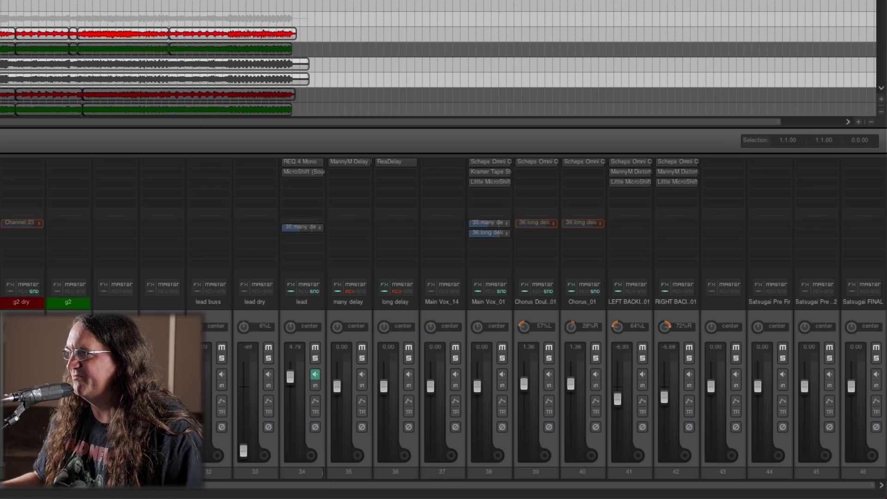
Play the song with the Main Vox_01 track enlarged, solo that track, and stop playback
scroll(871, 32, "down", 10)
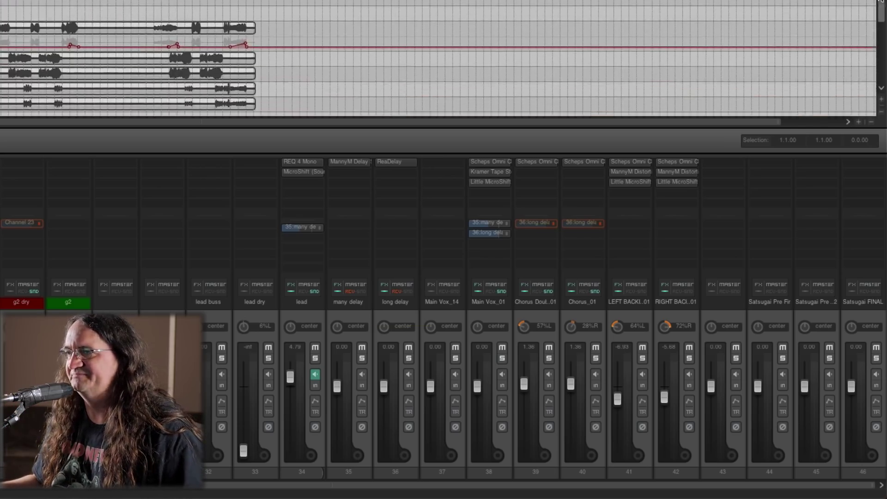
scroll(871, 32, "down", 2)
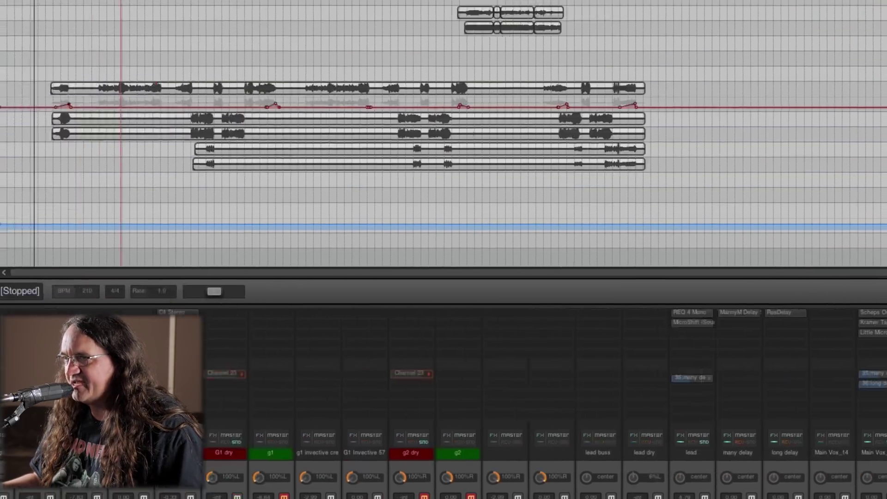
key("space")
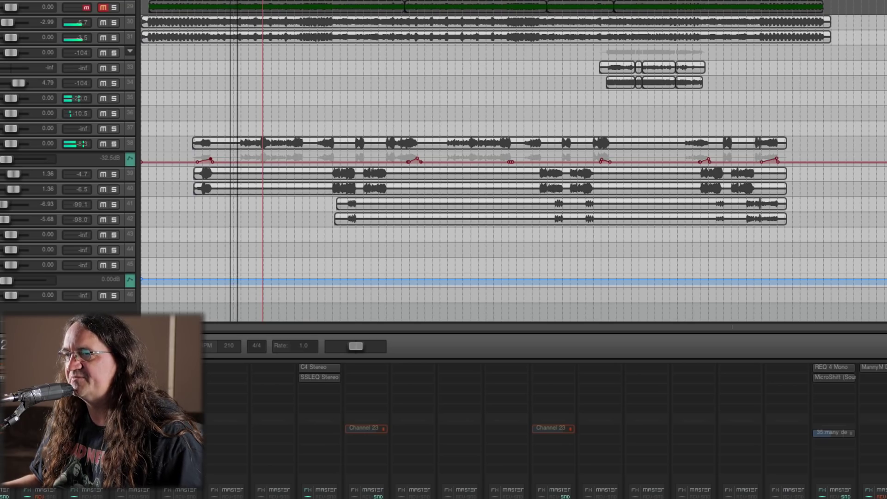
key("grave")
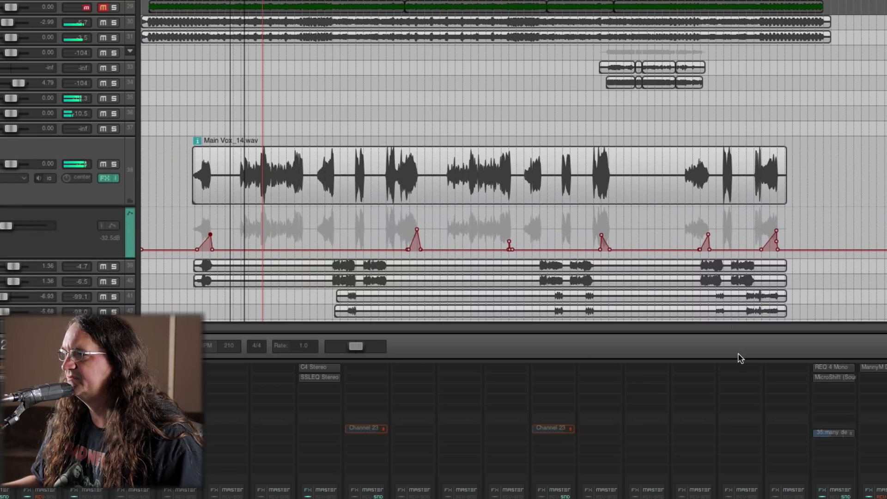
scroll(629, 285, "up", 1)
scroll(558, 232, "up", 4)
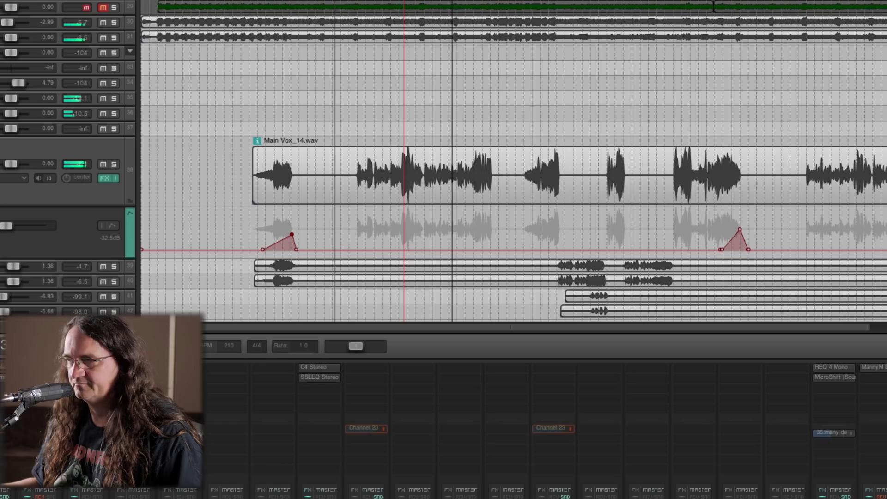
key("F6")
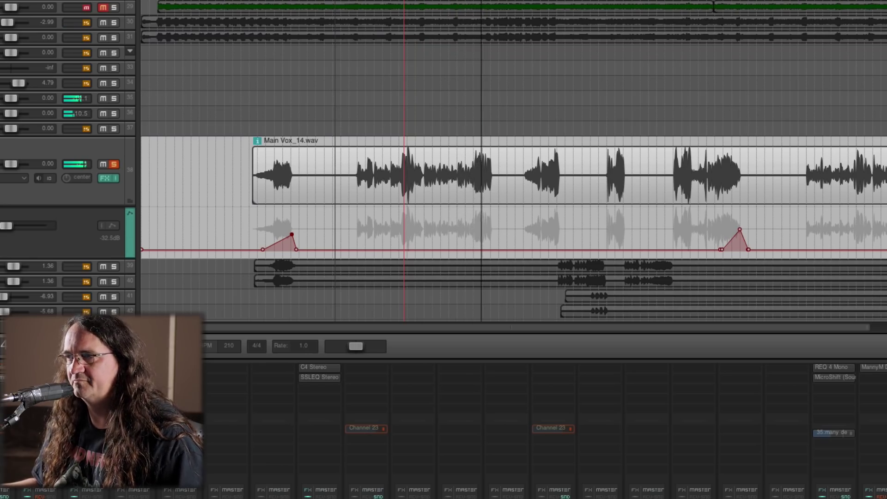
key("space")
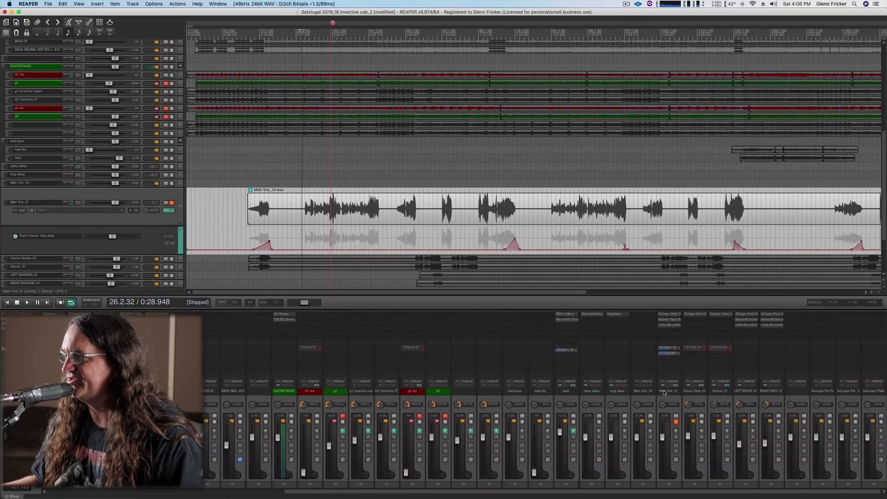
Bypass the Main Vox_01 effects and mute its many delay and long delay sends, listening both in the full mix and soloed
left_click(665, 384)
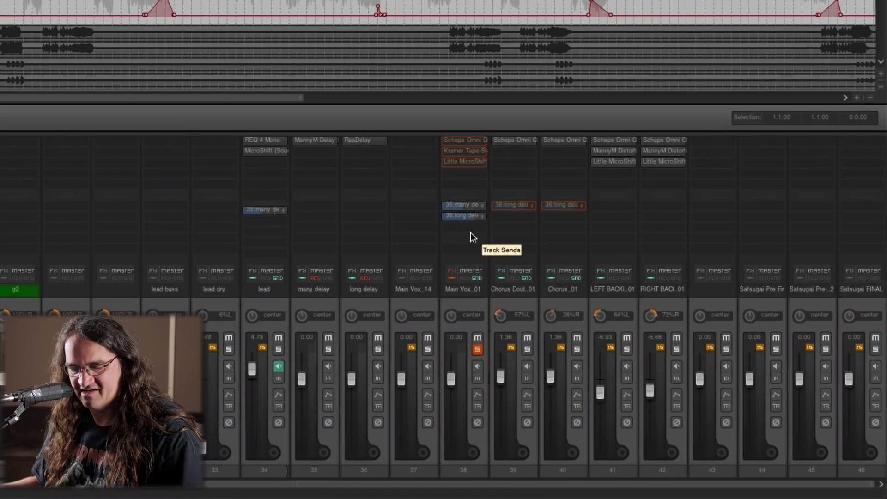
right_click(467, 222)
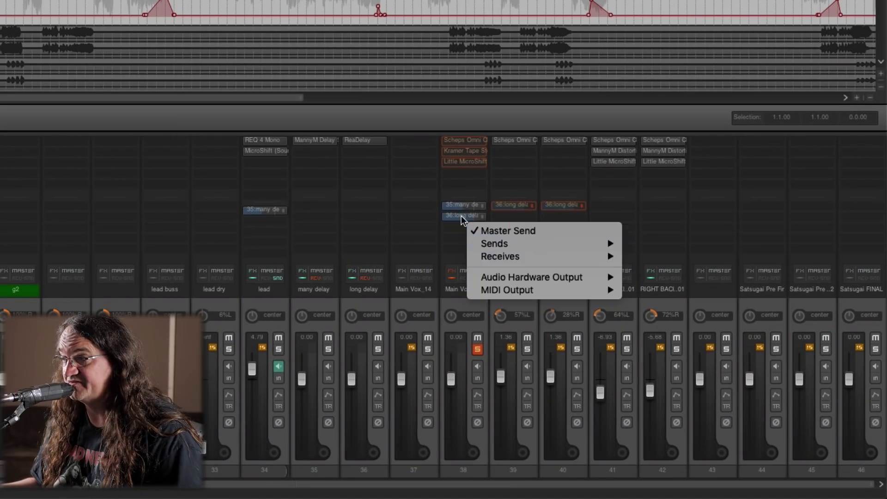
left_click(462, 206)
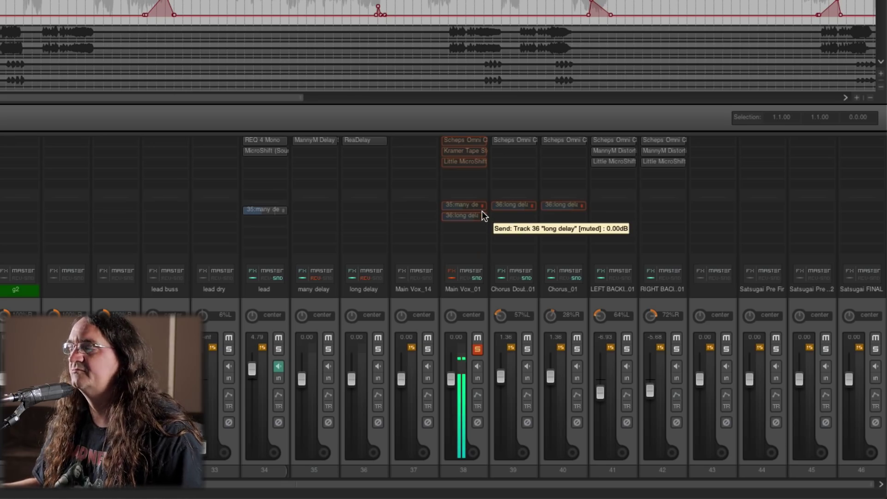
left_click(475, 352)
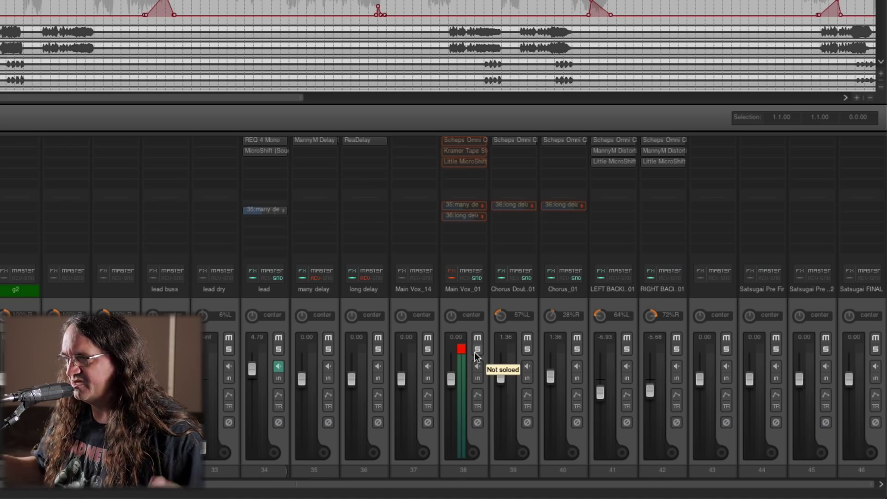
left_click(475, 351)
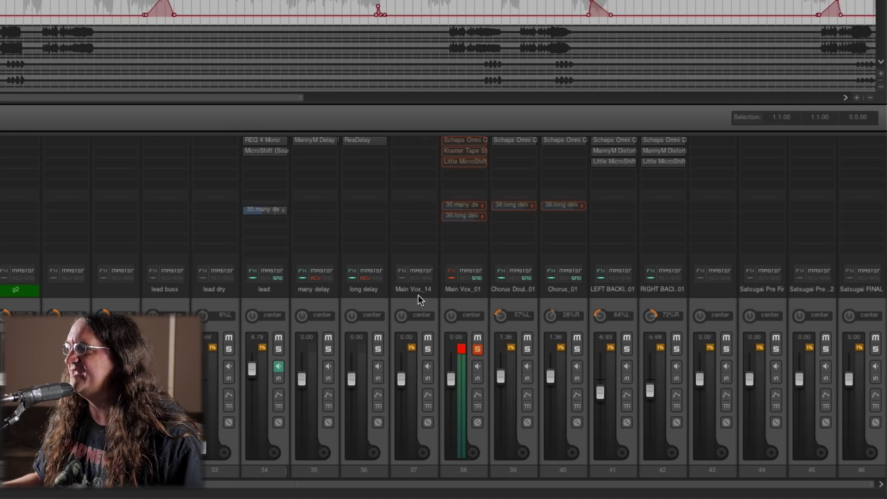
Re-enable the Main Vox_01 effects chain and open its Scheps Omni Channel plug-in for playback
left_click(456, 278)
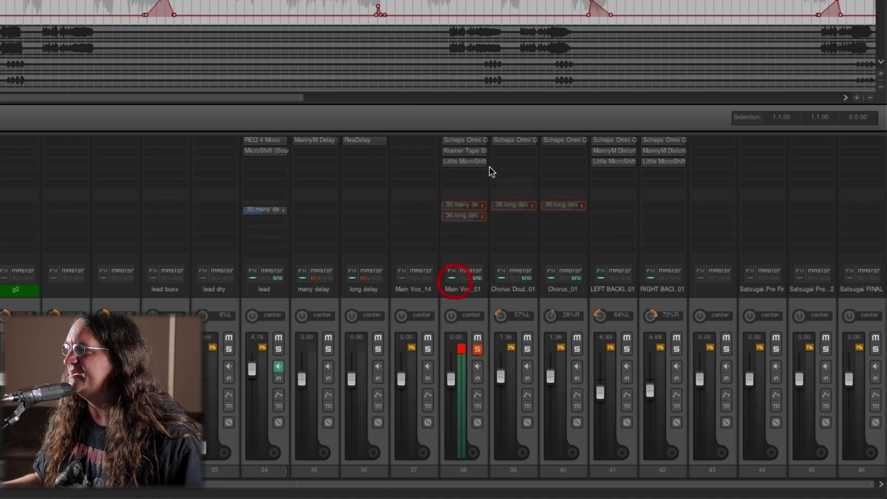
left_click(462, 142)
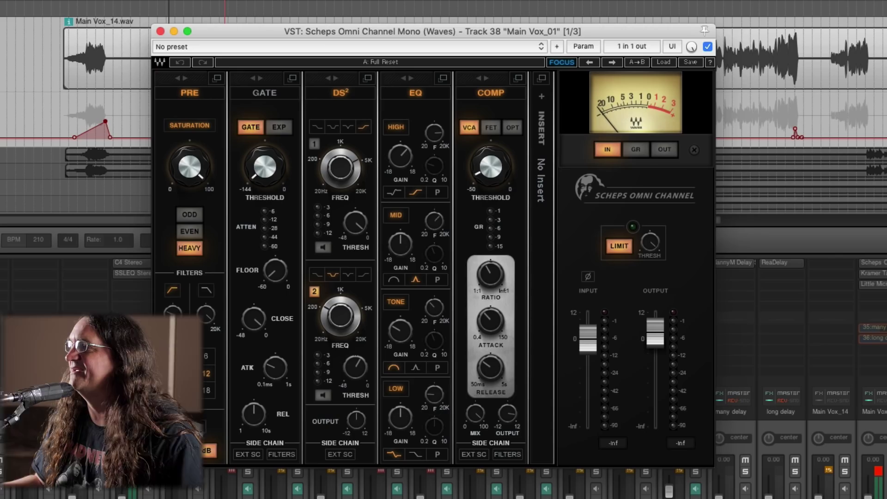
left_click(883, 283)
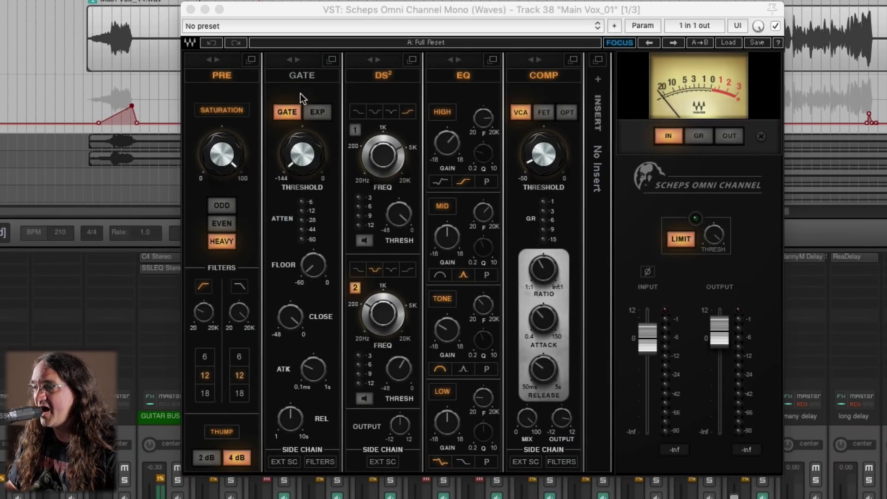
key("space")
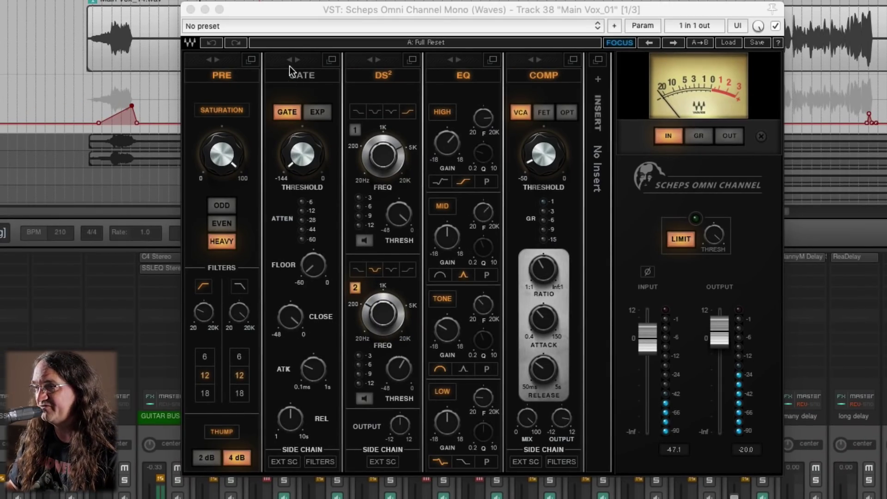
Compare the vocal with the PRE section bypassed and engaged, and raise its low-cut filter frequency to about 226 Hz
left_click(223, 76)
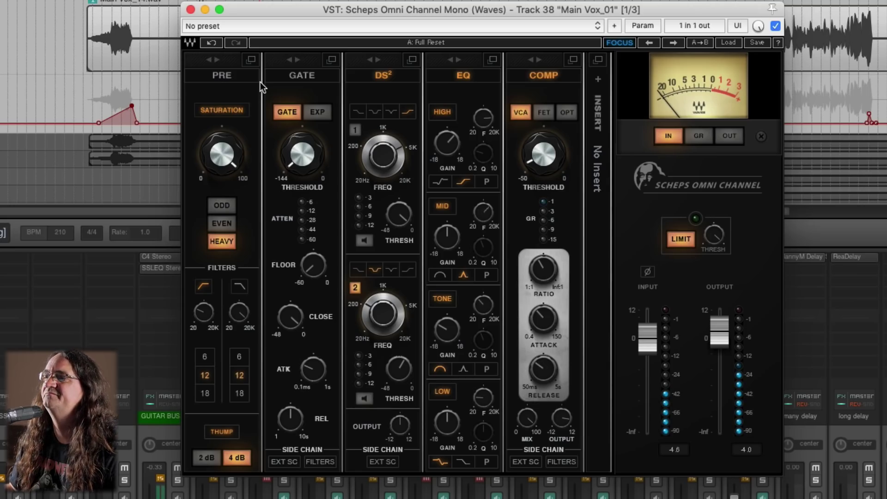
left_click(227, 78)
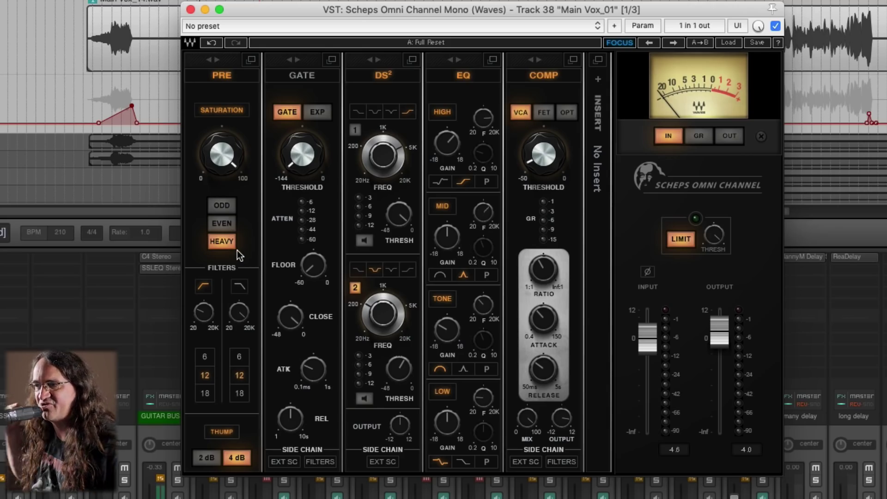
left_click_drag(203, 313, 204, 305)
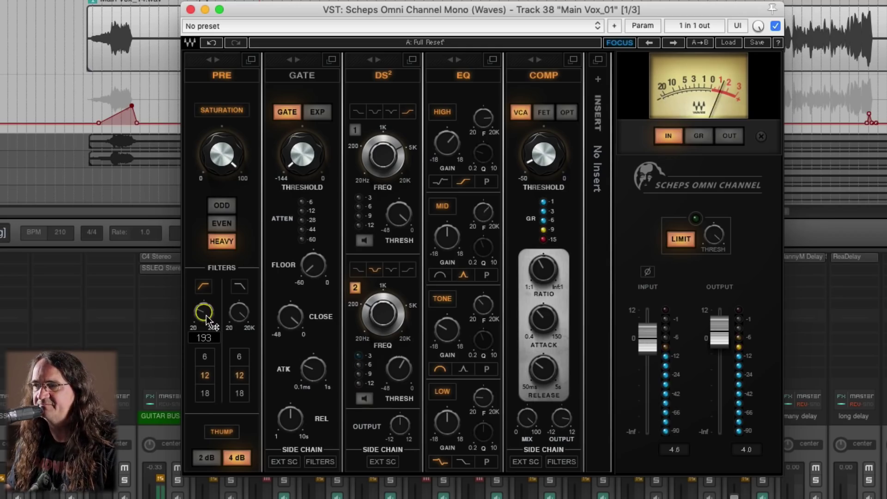
mouse_move(207, 319)
left_mouse_down()
mouse_move(207, 296)
mouse_move(207, 309)
left_mouse_up()
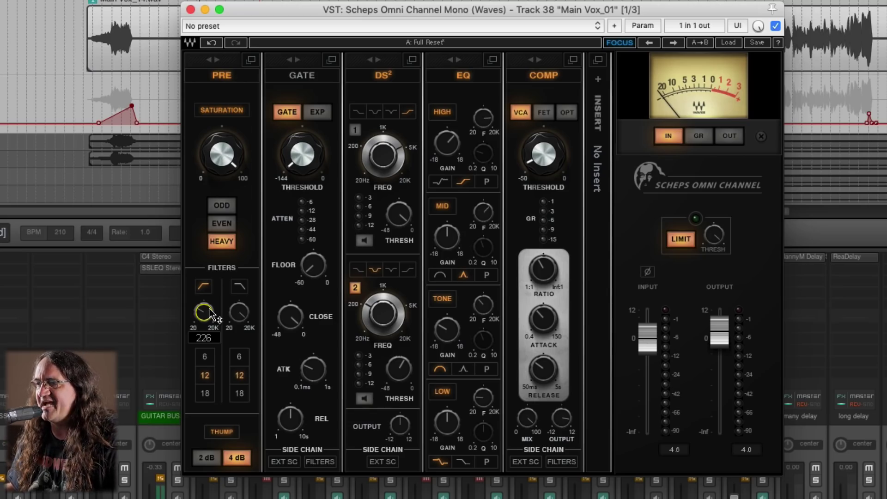
left_click_drag(207, 314, 259, 322)
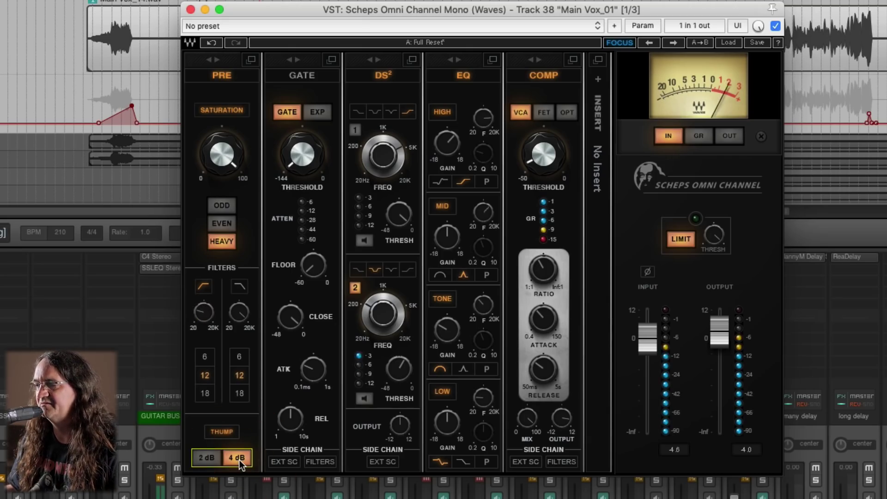
Toggle the PRE section's Thump off and on to compare the low end of the vocal
left_click(228, 437)
left_click(231, 434)
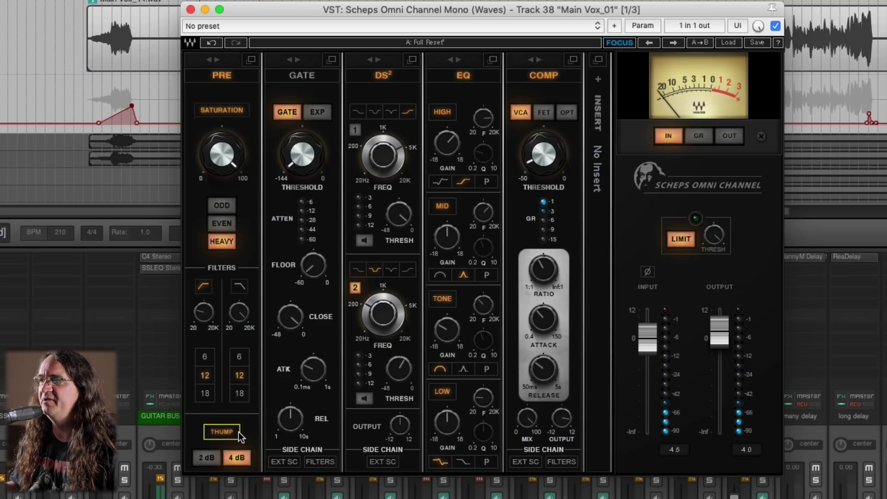
Switch on the GATE section in Gate mode, toggling its bypass to compare the vocal
left_click(310, 158)
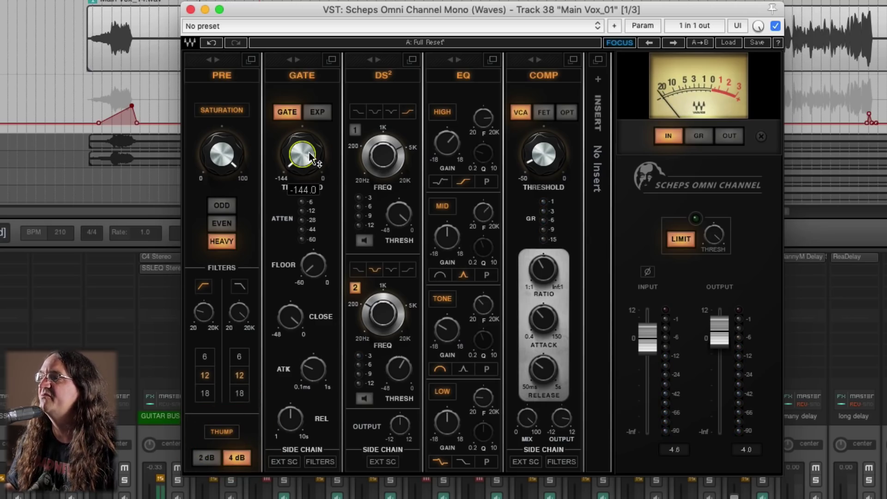
left_click(289, 114)
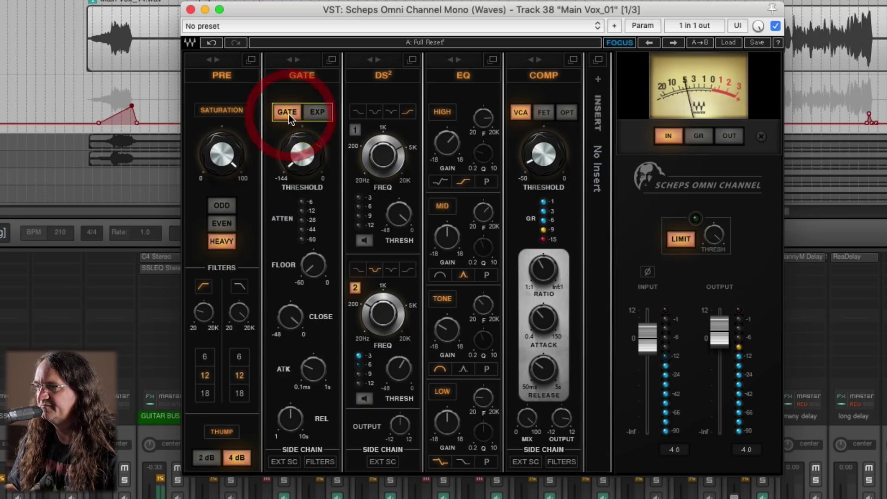
left_click(284, 114)
left_click(302, 69)
left_click(303, 78)
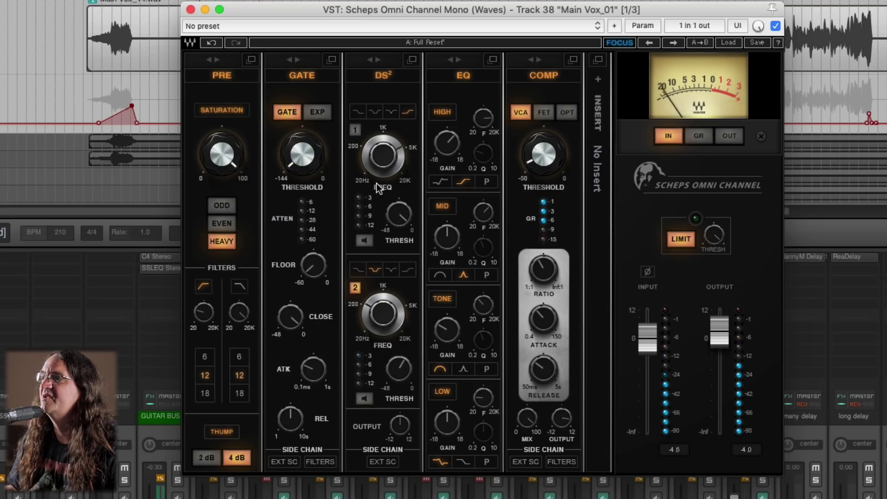
Audition what the second DS2 band removes with its listen function, and switch the listening off again
left_click(389, 86)
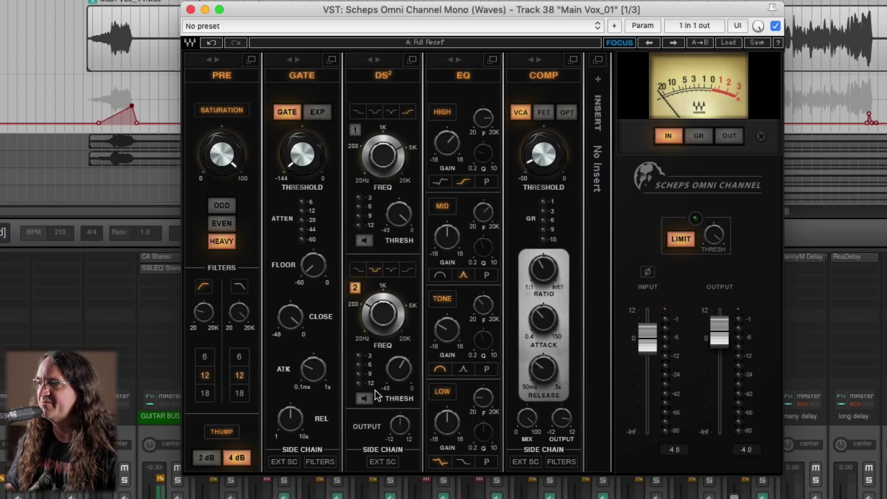
left_click(366, 400)
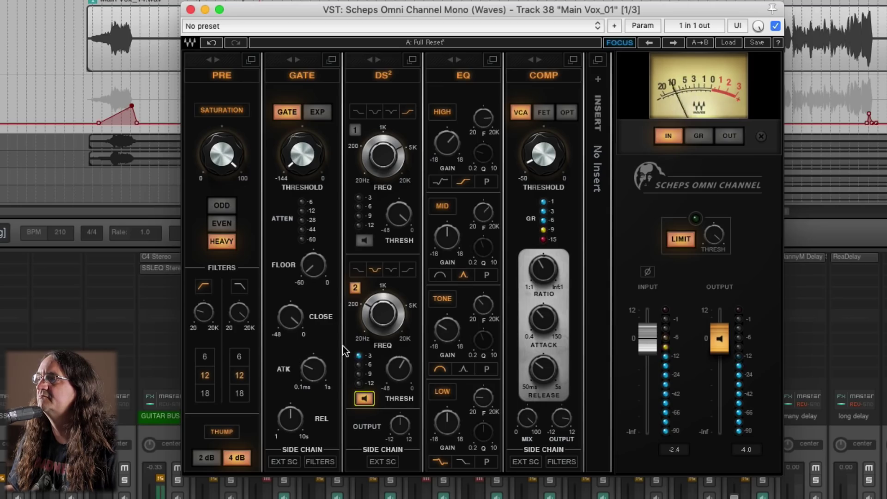
left_click(364, 398)
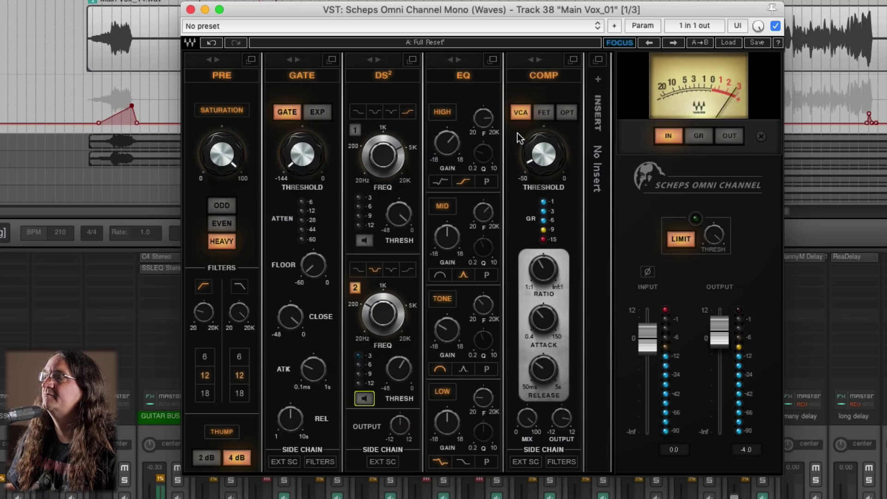
Compare the vocal with the EQ section bypassed and engaged, and check the High band's gain and frequency and the Tone band's gain
left_click(467, 79)
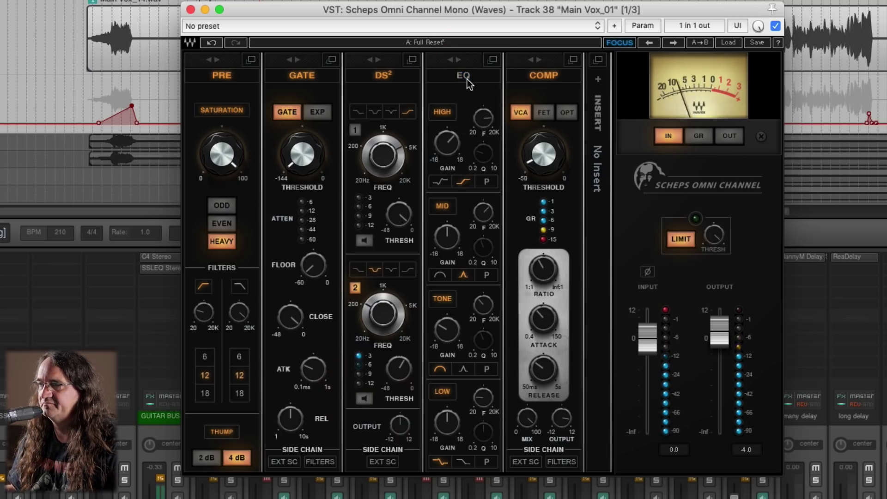
left_click(467, 79)
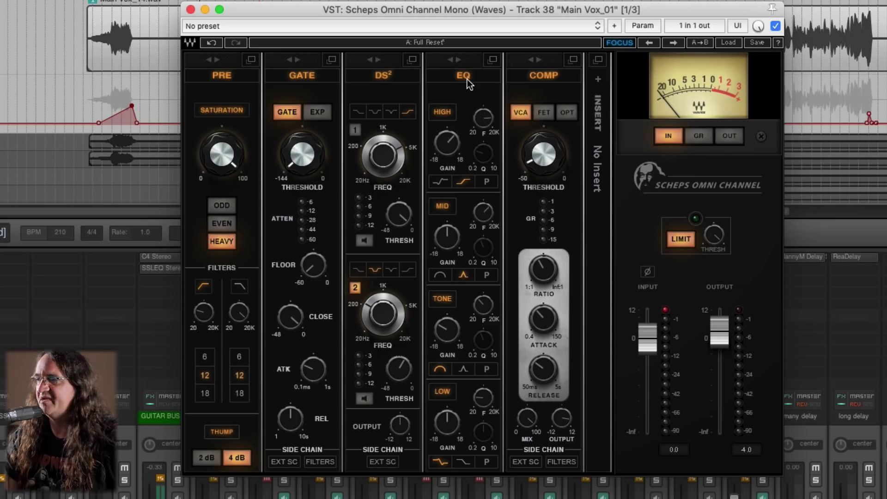
left_click(447, 143)
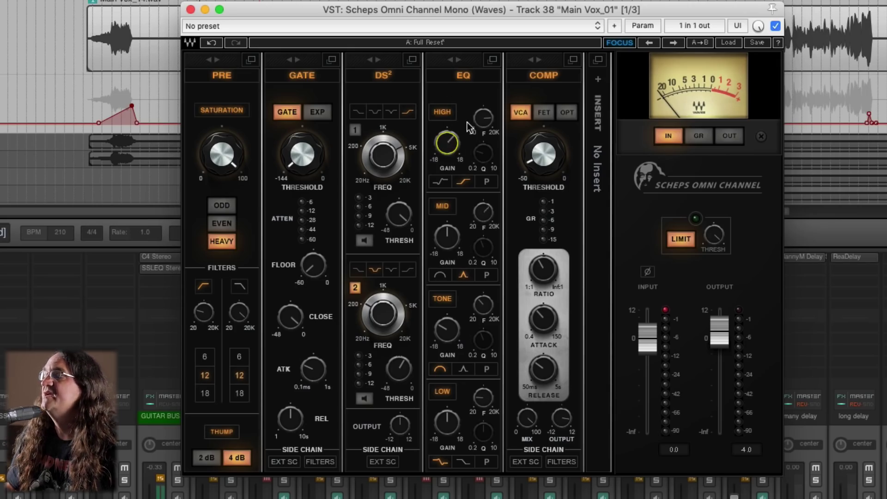
left_click(483, 119)
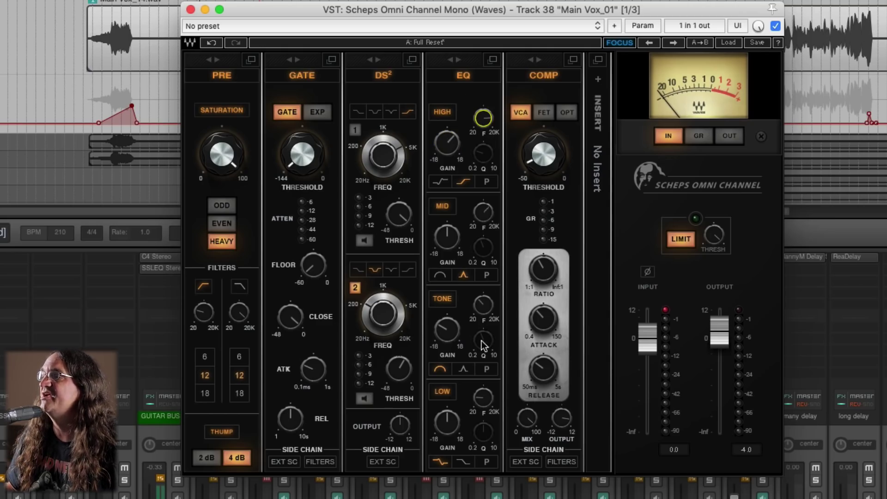
mouse_move(446, 334)
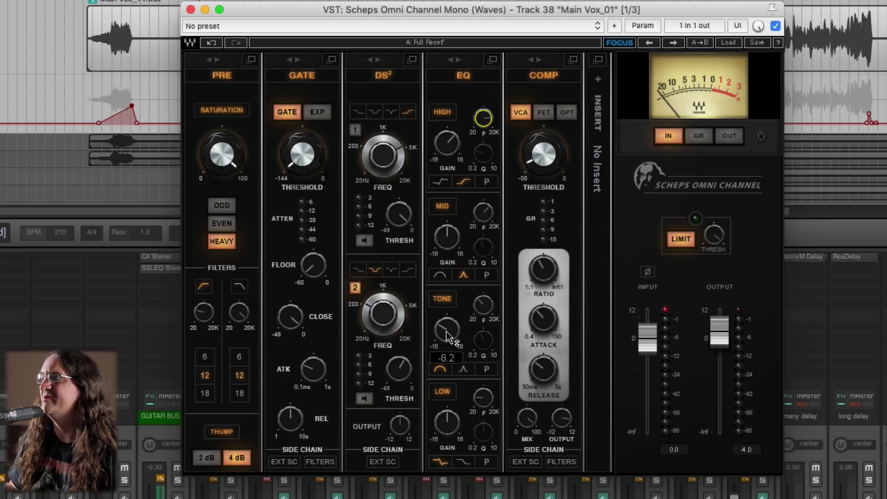
Check the EQ Tone band, compare the vocal with the COMP section bypassed and engaged, and close the Scheps Omni Channel
left_click(457, 332)
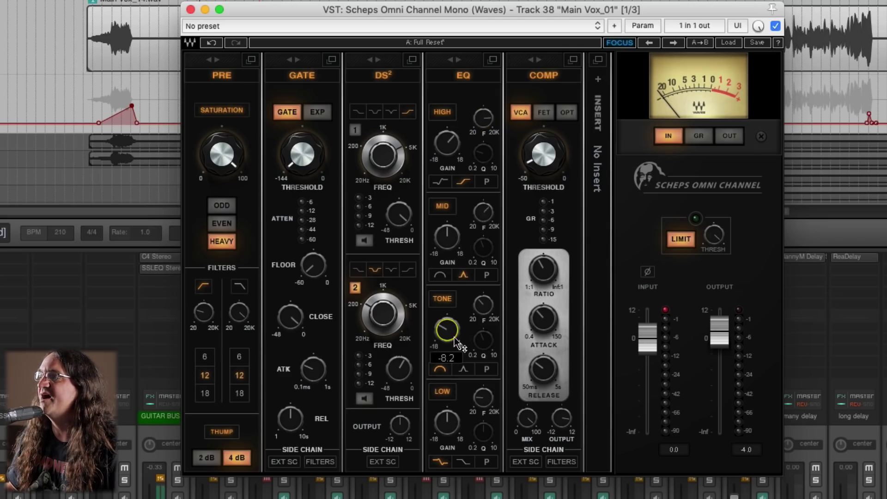
mouse_move(485, 305)
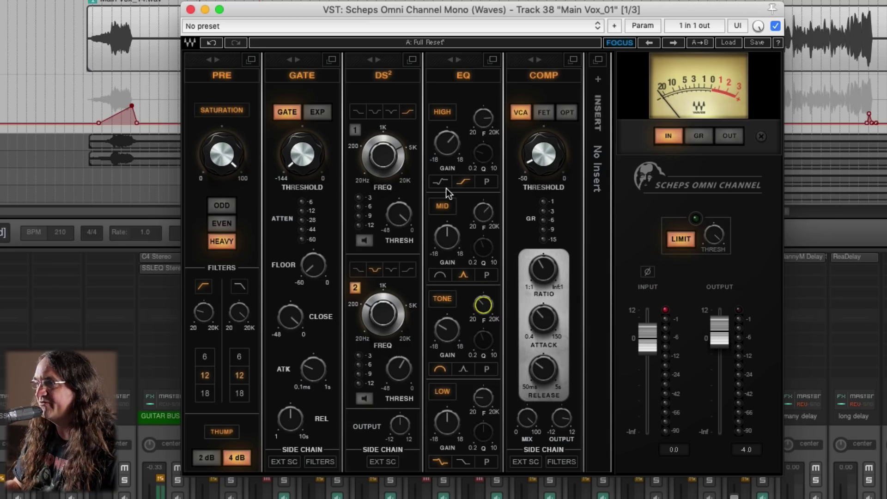
left_click(537, 78)
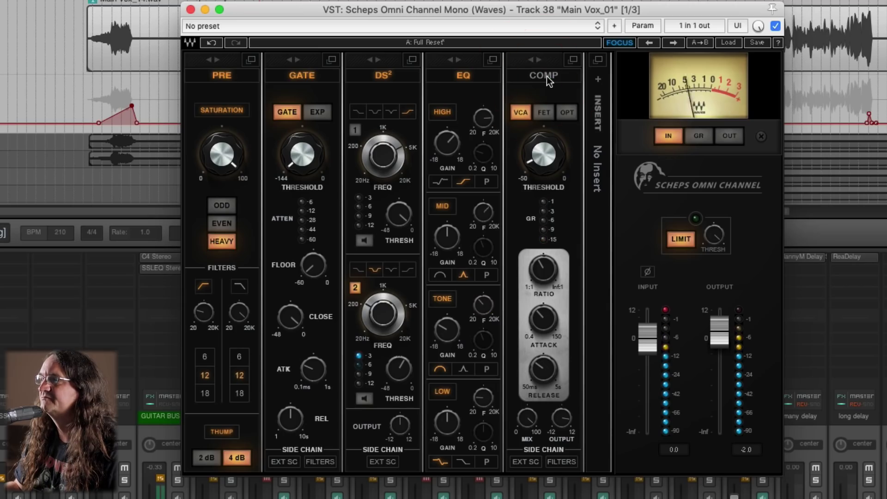
left_click(547, 77)
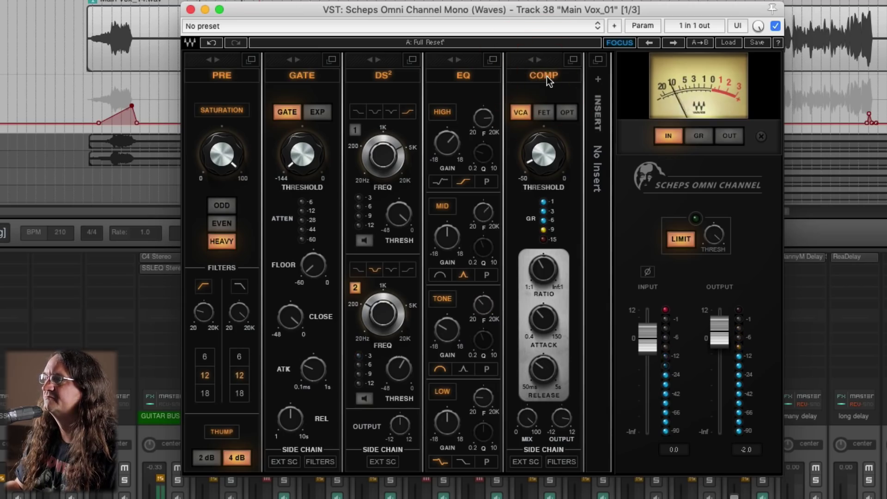
left_click(544, 155)
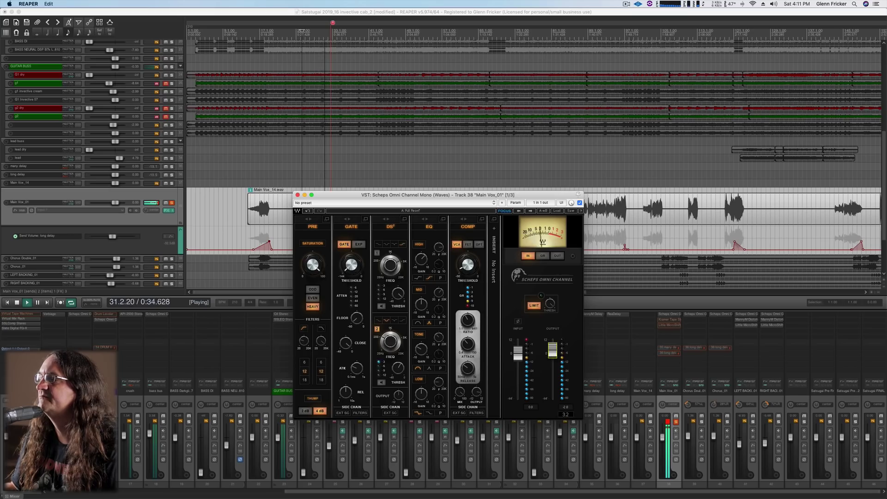
left_click(298, 196)
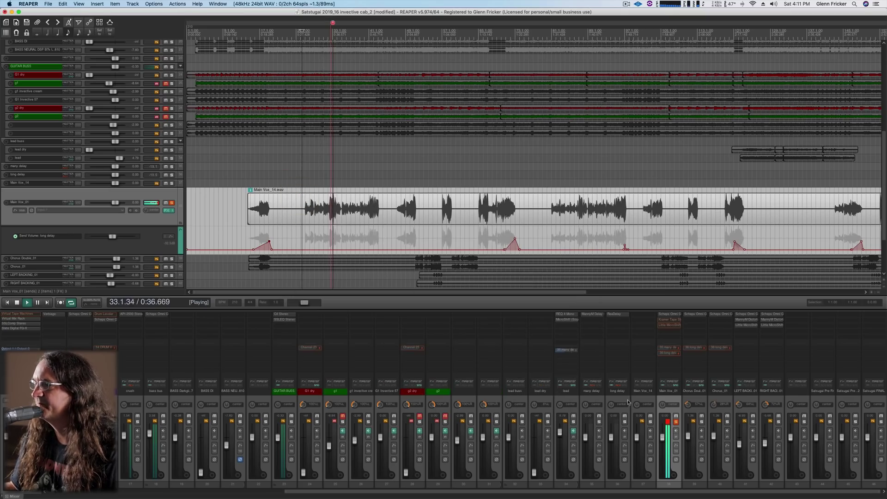
Switch on Kramer Tape on Main Vox_01, toggle its bypass to compare the vocal, and close it
left_click(676, 422)
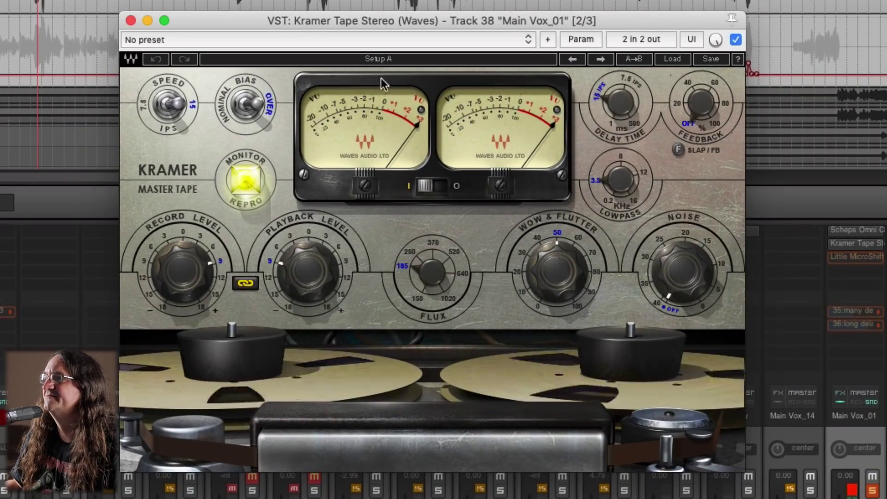
left_click(735, 41)
left_click(736, 40)
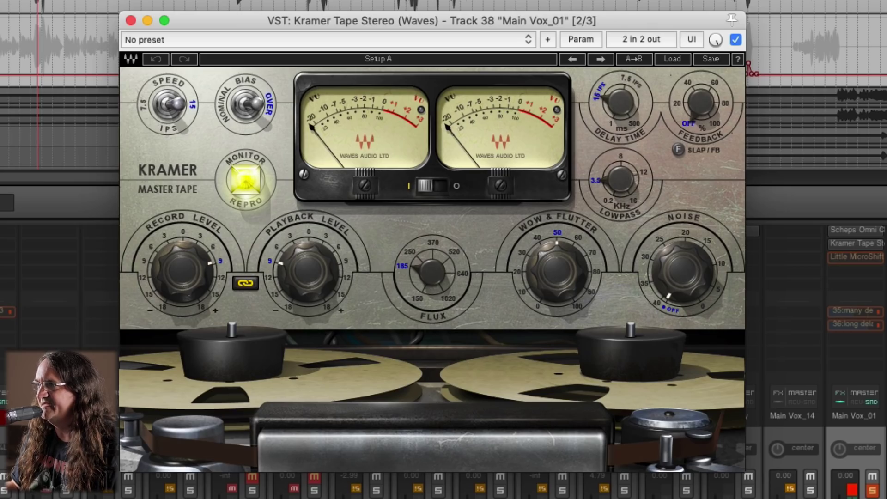
left_click(396, 3)
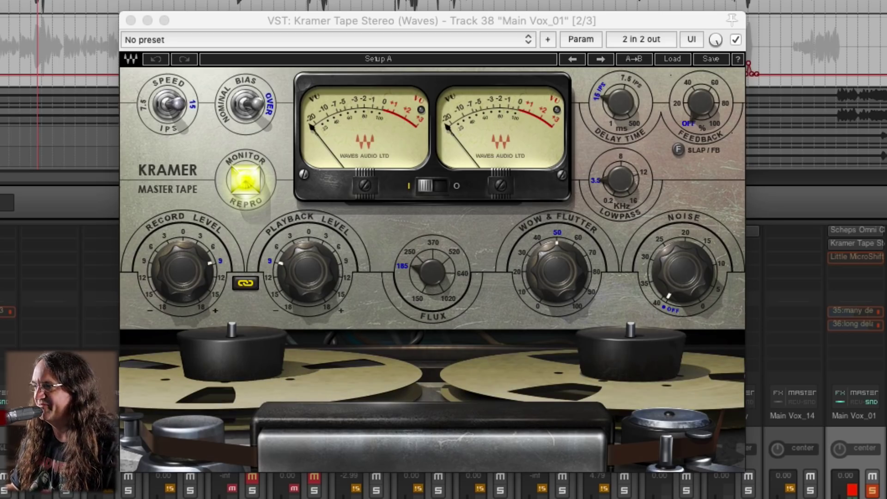
left_click(131, 20)
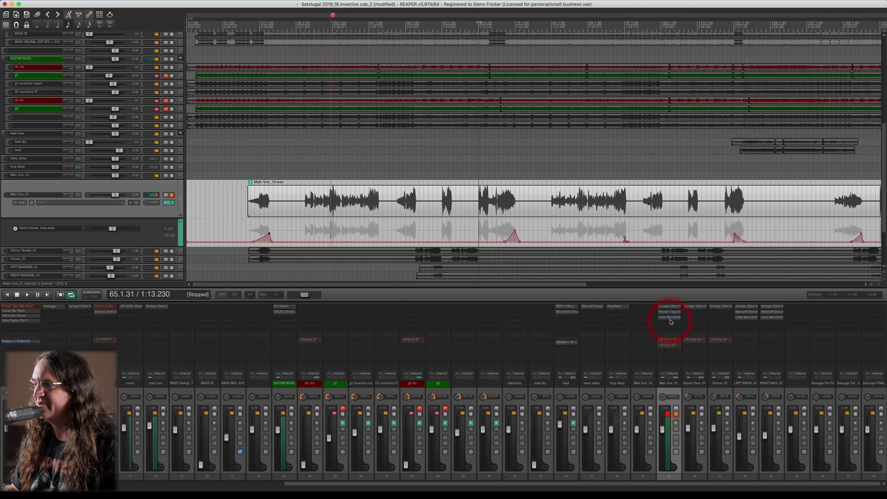
Switch on Little MicroShift on Main Vox_01 and toggle its bypass during playback to compare the vocal
left_click(670, 317)
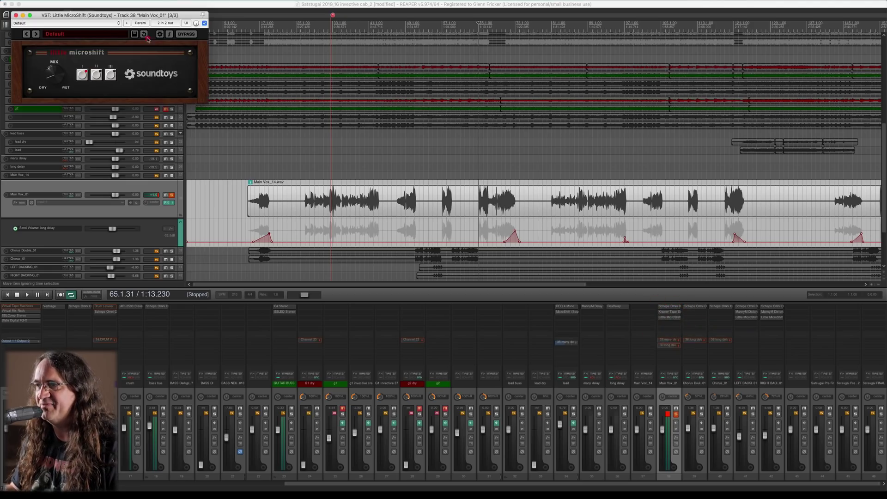
left_click_drag(82, 15, 485, 299)
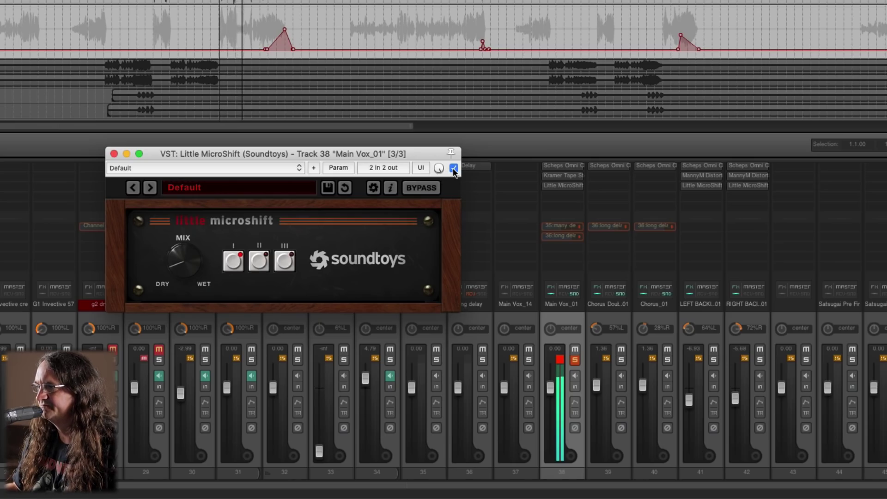
left_click(453, 168)
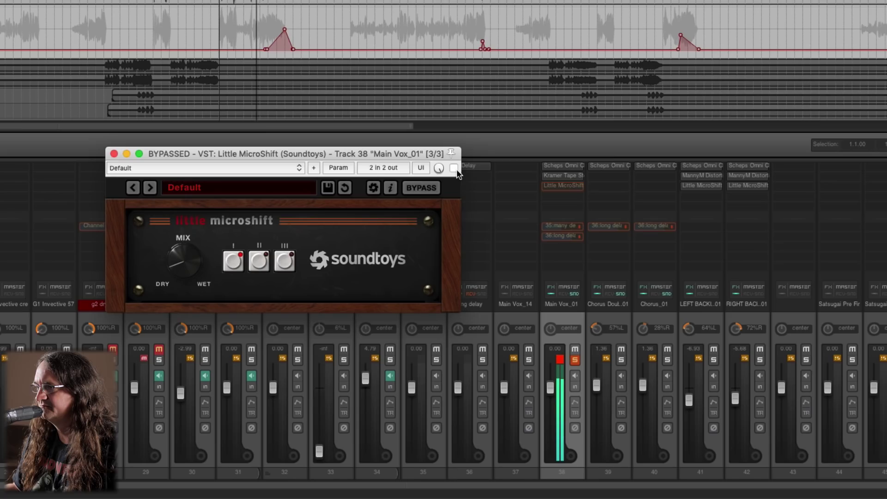
left_click(453, 169)
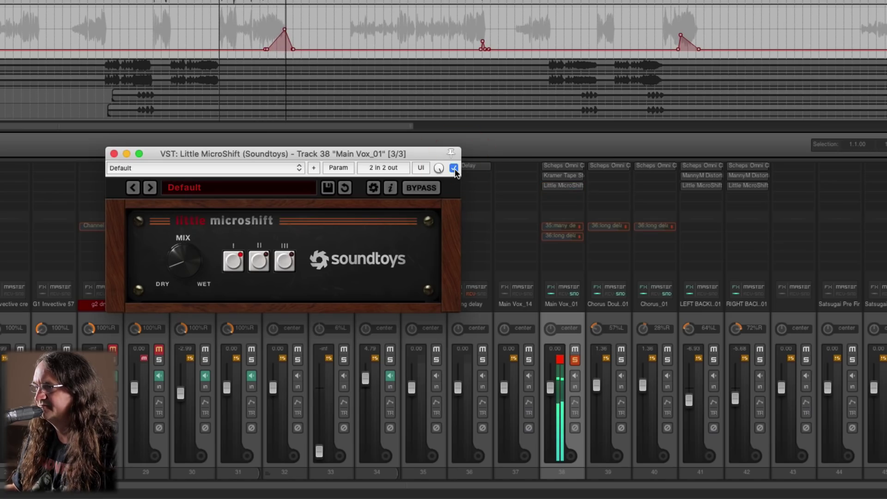
Stop playback, turn Little MicroShift's mix slightly further toward dry, and close the plug-in
key("space")
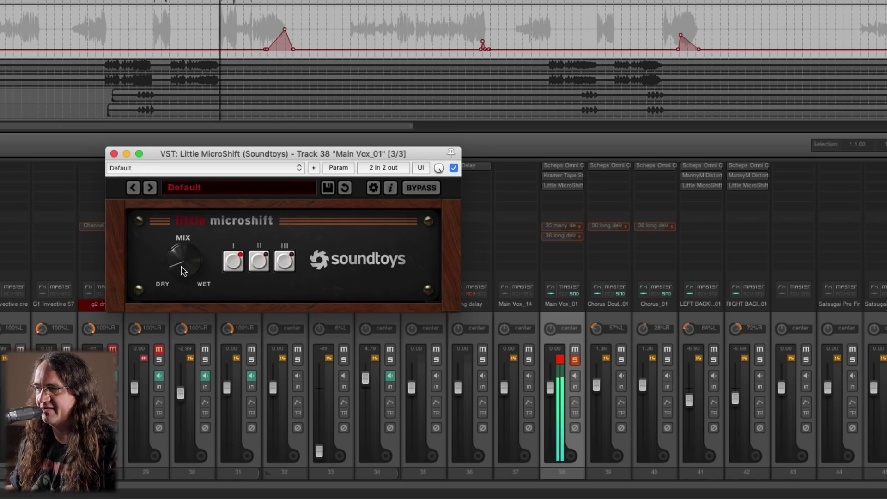
left_click_drag(183, 271, 160, 254)
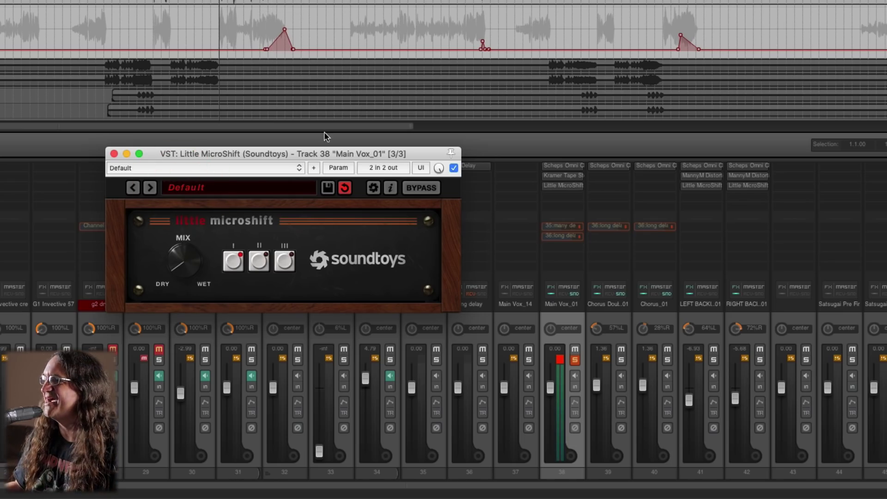
left_click(114, 153)
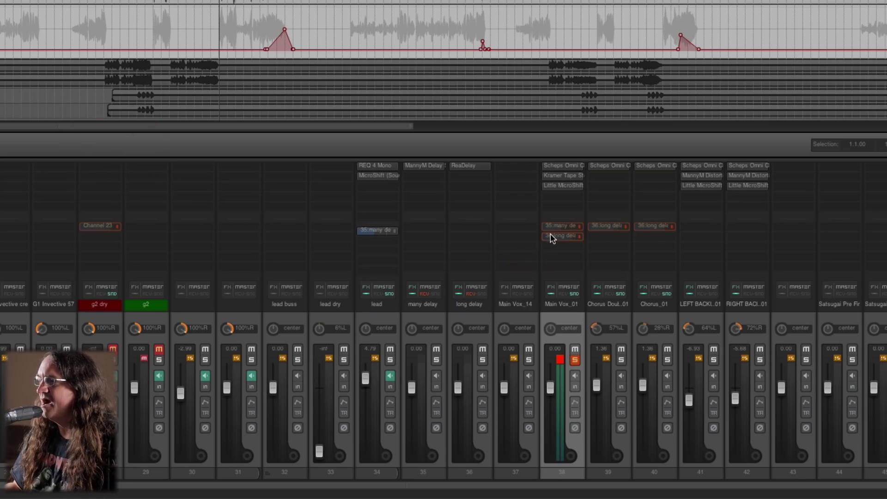
Unmute the many delay send on Main Vox_01 and play the vocal from about bar 27
left_click(561, 227)
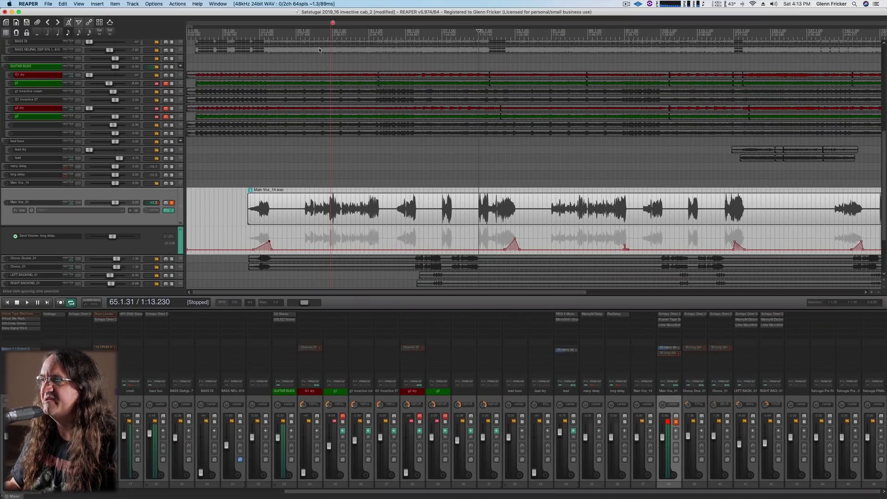
left_click(309, 33)
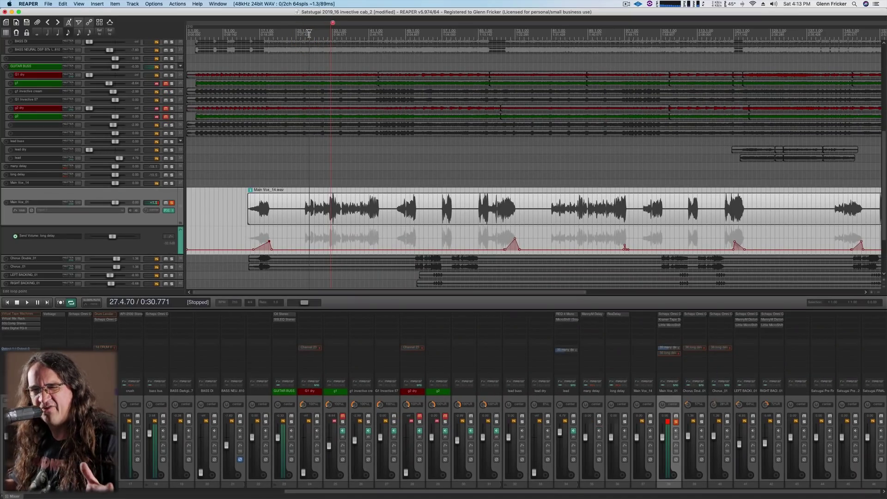
key("space")
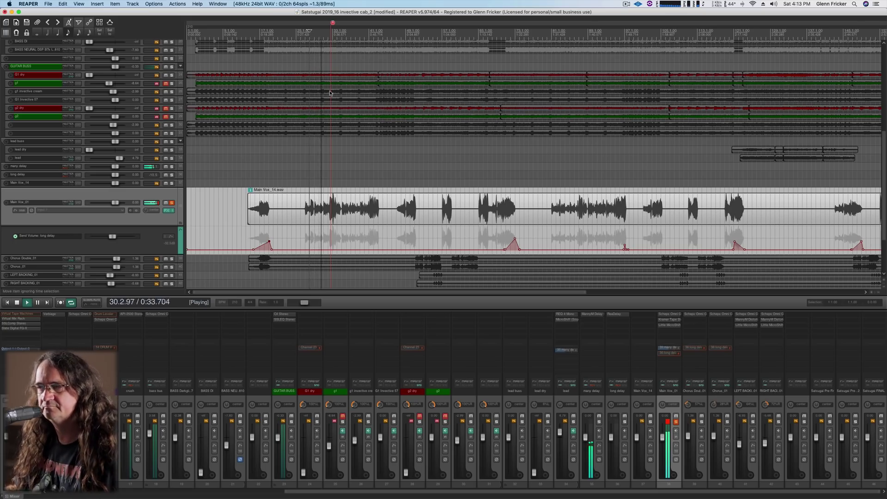
Open the MannyM Delay on the many delay track, move it clear of the mixer, and audition the vocal through it
left_click(593, 315)
left_click(418, 187)
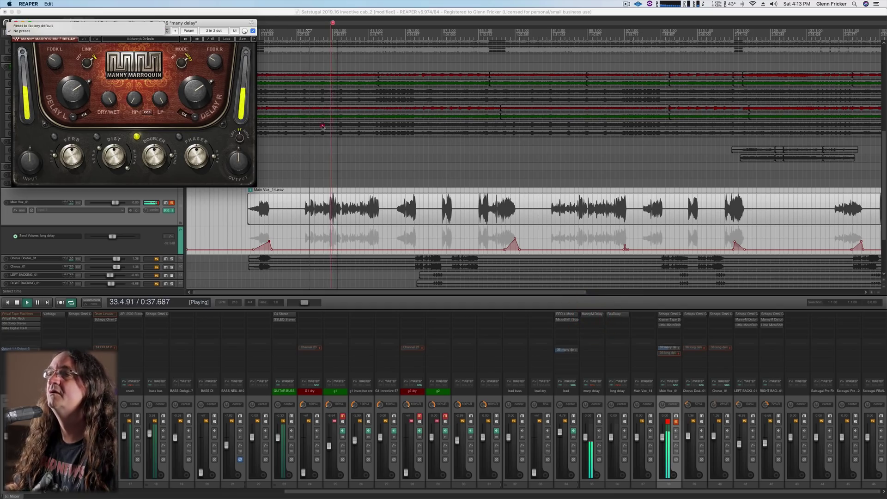
left_click_drag(116, 23, 330, 206)
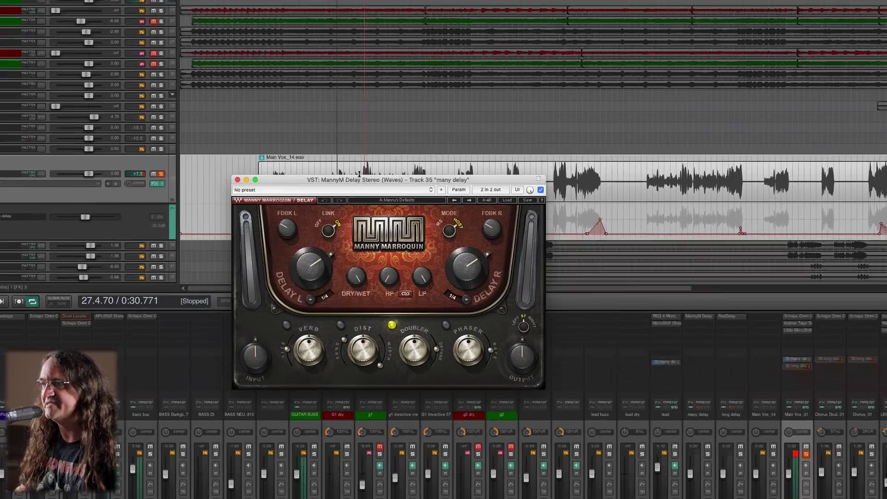
key("space")
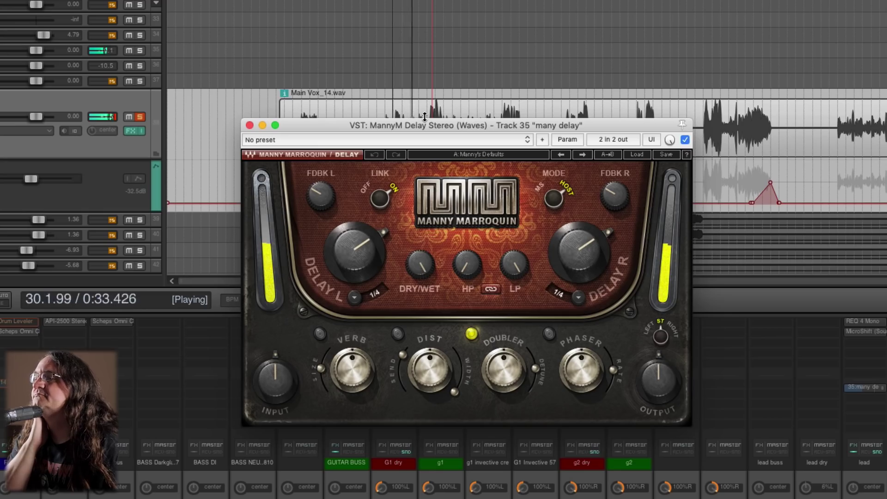
key("space")
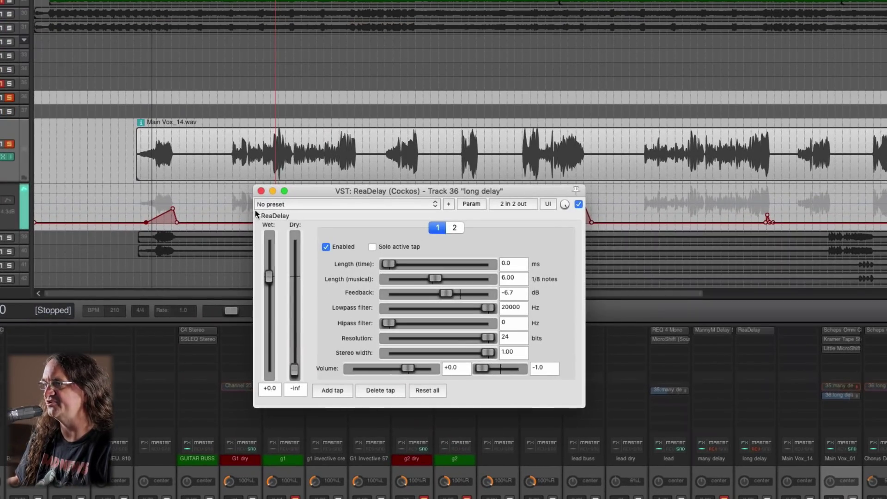
Move the ReaDelay window below the arrangement and inspect the first two long delay send volume ramps on Main Vox_01
left_click_drag(326, 195, 315, 274)
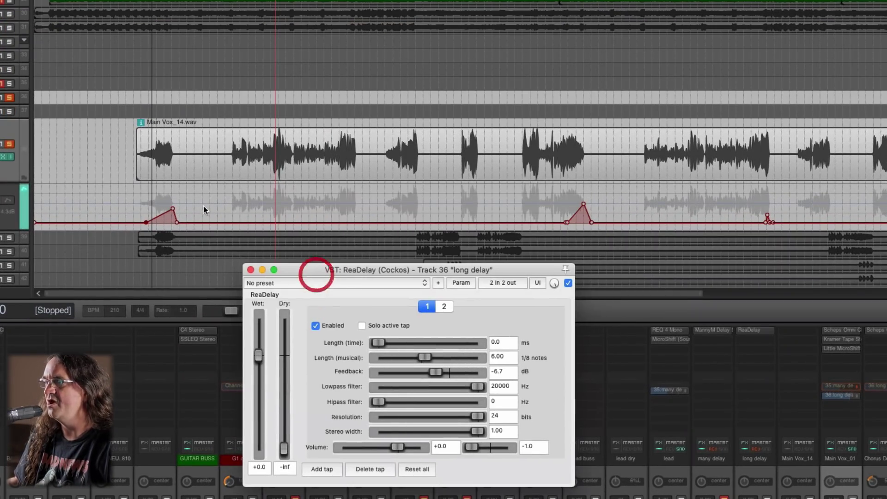
left_click(146, 223)
left_click(173, 209)
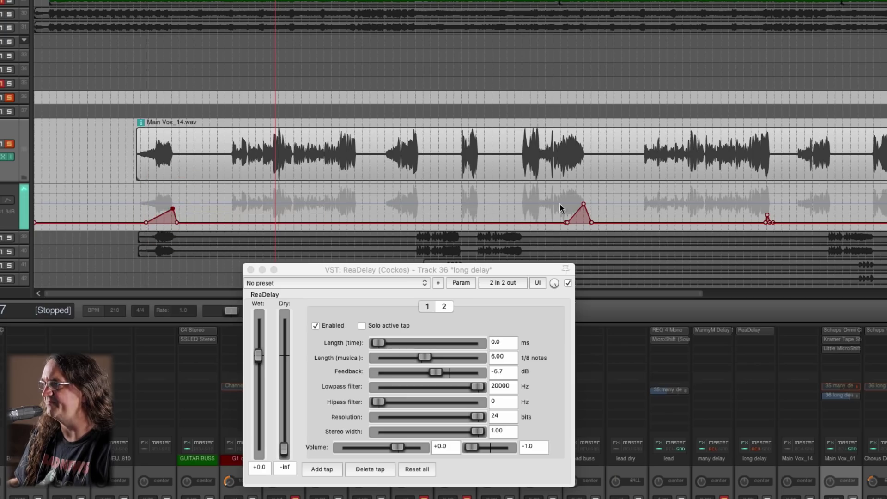
left_click(582, 205)
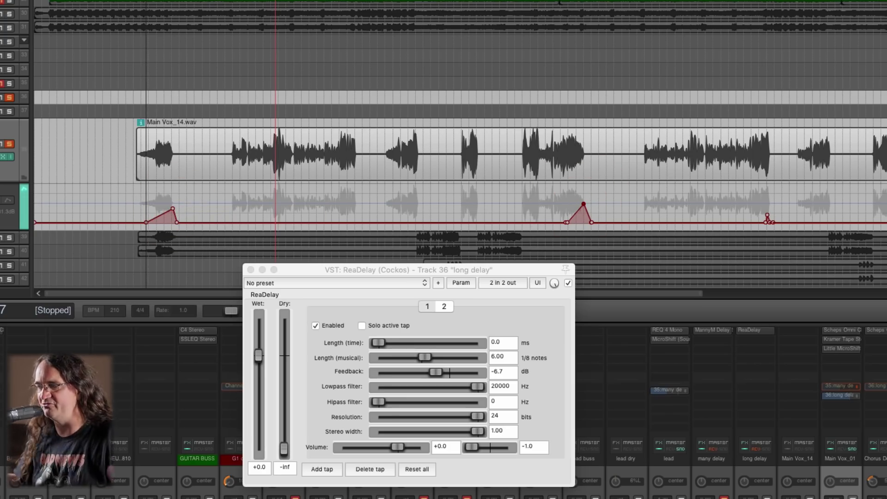
Compare the settings of ReaDelay's first and second taps on the long delay track
left_click(480, 298)
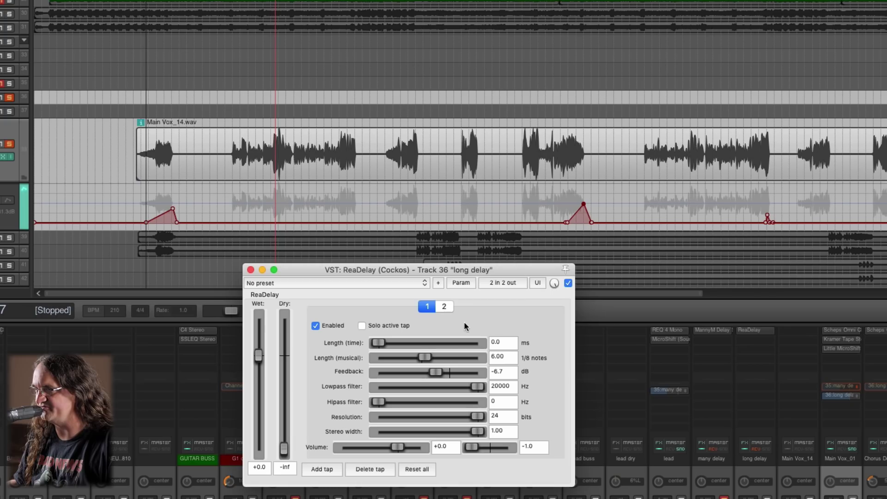
left_click(444, 306)
left_click(427, 306)
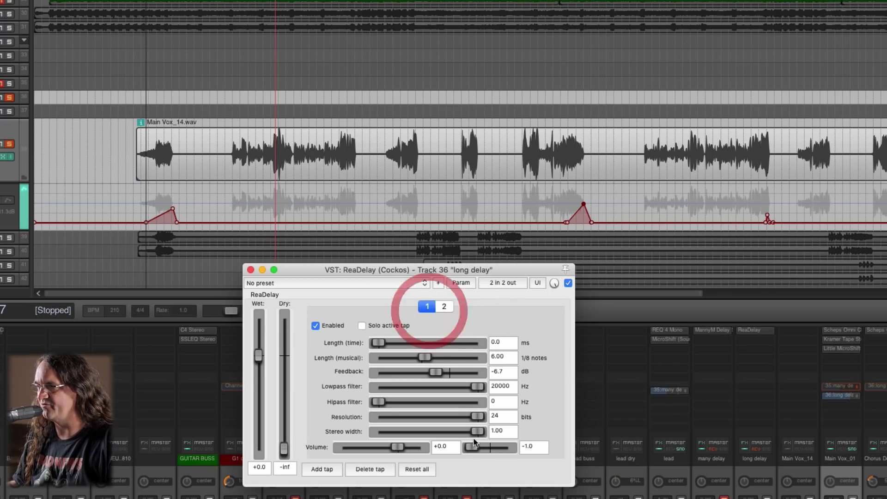
left_click(446, 308)
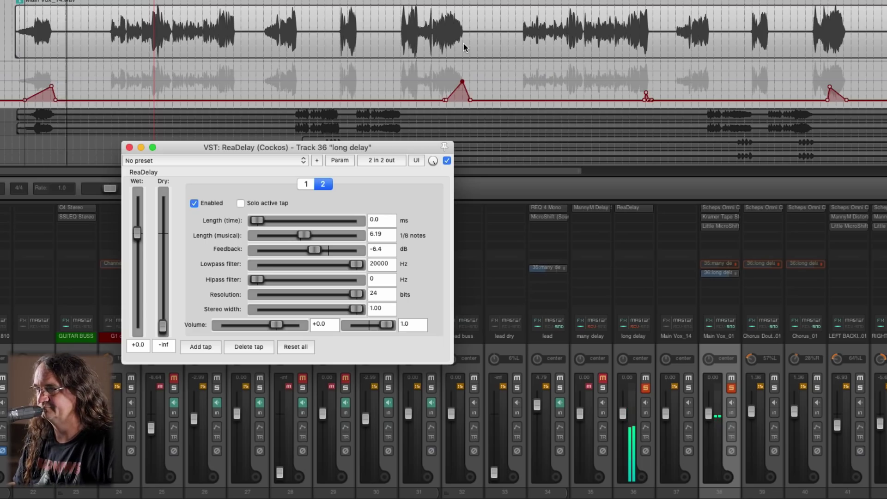
Turn off the solo on Main Vox_01 and play a later long delay throw within the full mix
left_click(730, 389)
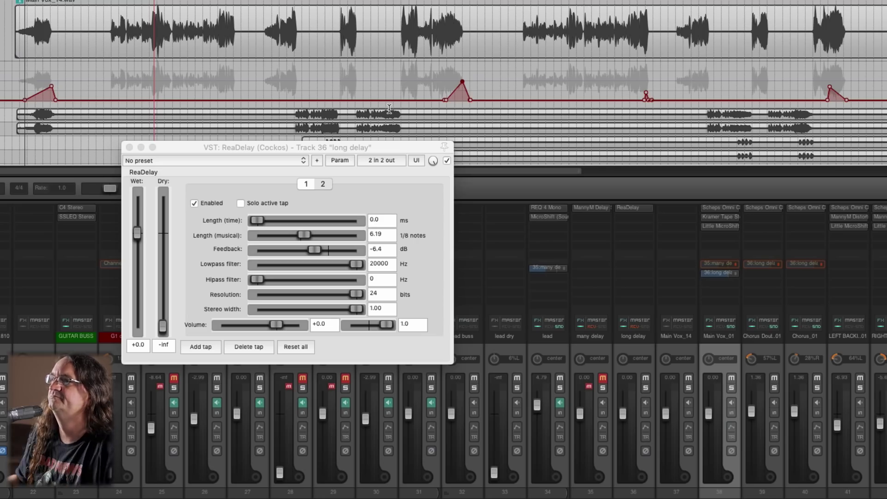
key("space")
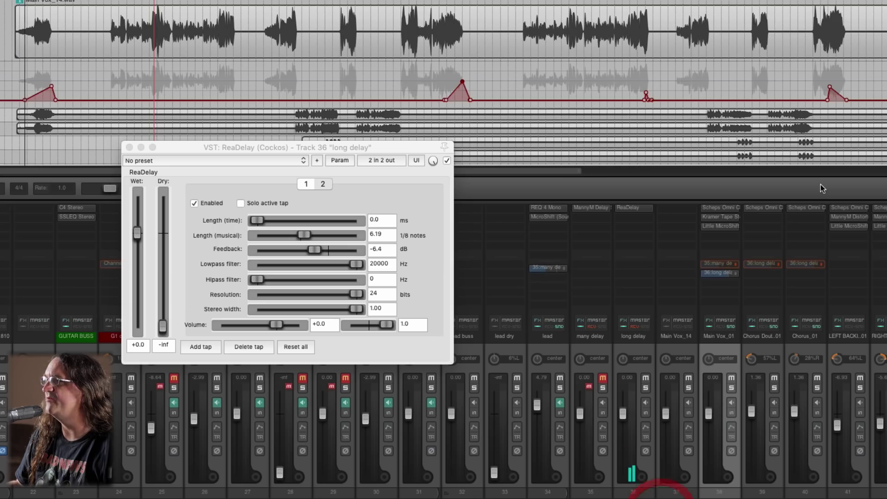
left_click_drag(561, 171, 799, 194)
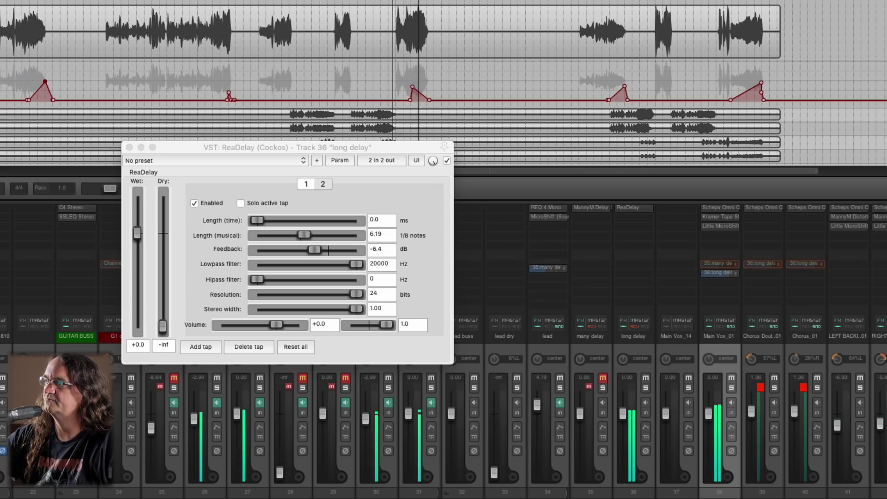
Stop playback, solo Main Vox_01, and replay the same passage to hear the long delay throw on its own
key("space")
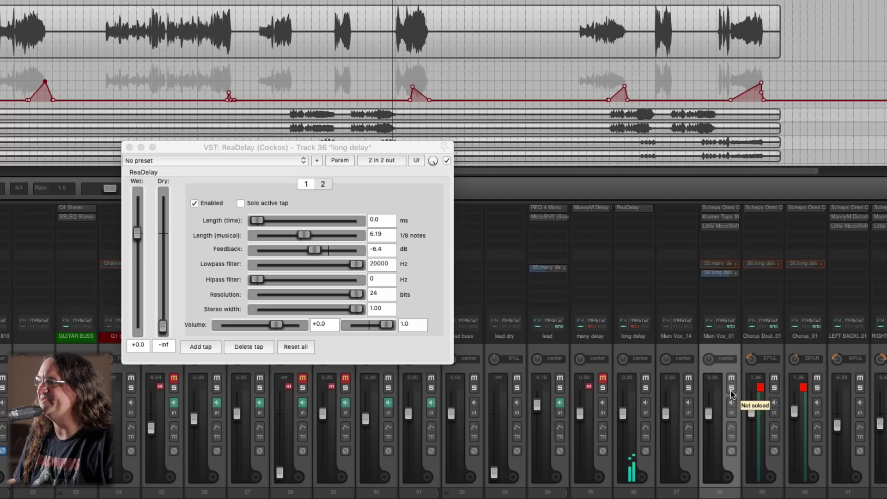
left_click(731, 388)
key("space")
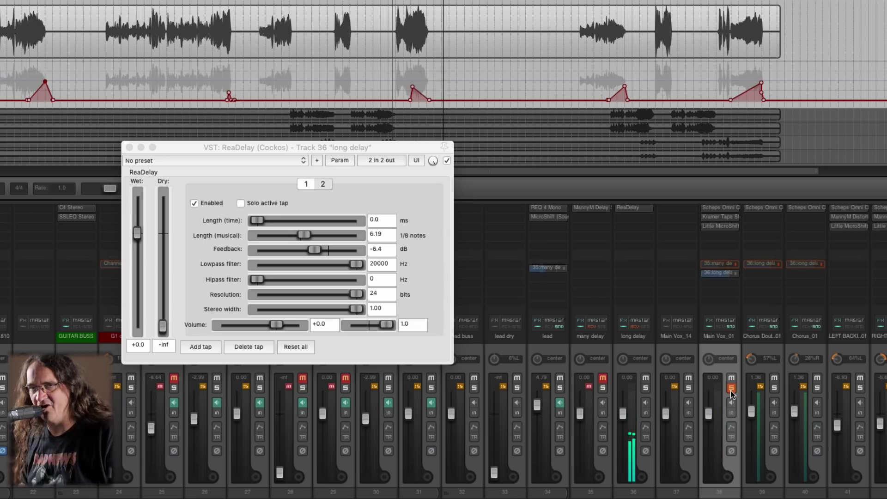
Stop playback and close the ReaDelay window of the long delay track
key("space")
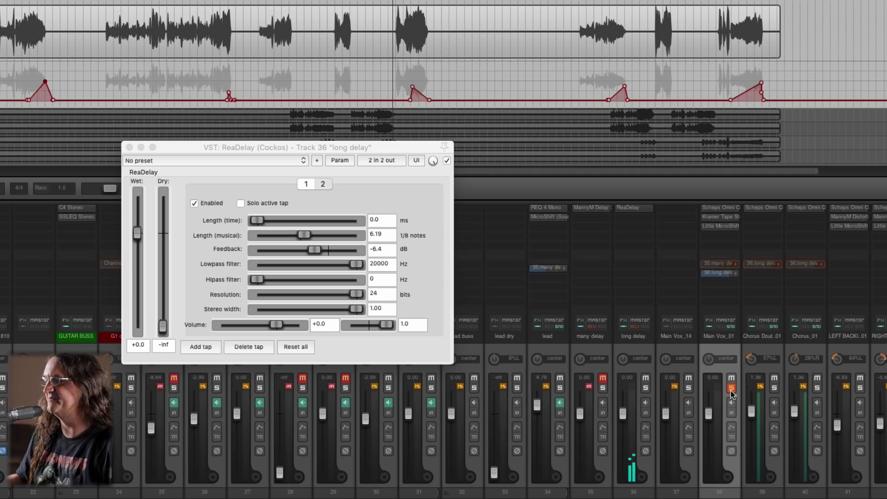
left_click(130, 147)
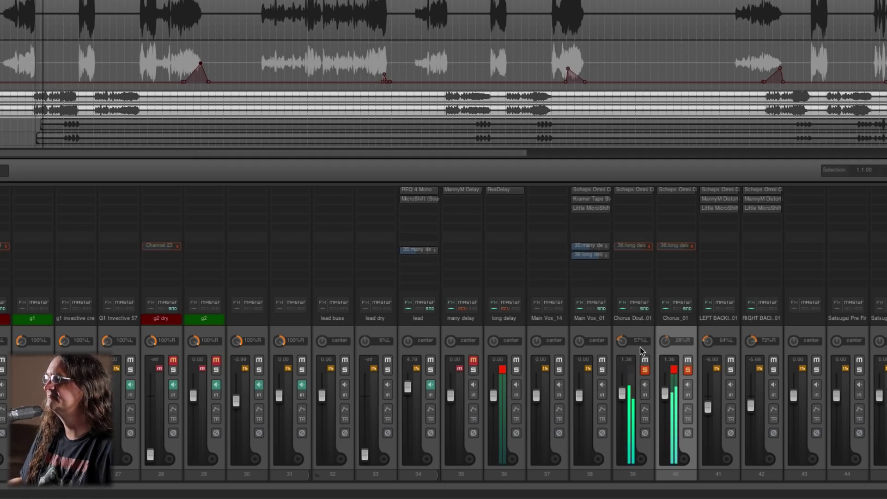
Turn off the solos on Chorus_01 and its double, and open Scheps Omni Channel on the chorus double
left_click(687, 370)
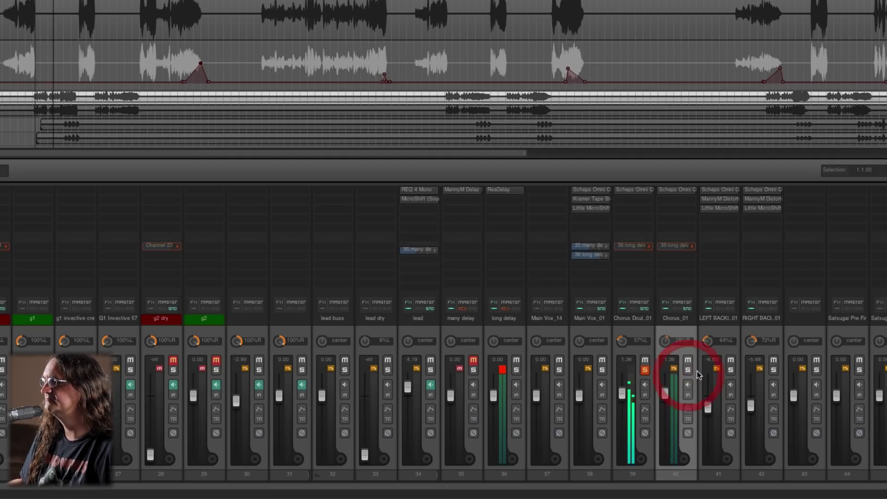
left_click(646, 371)
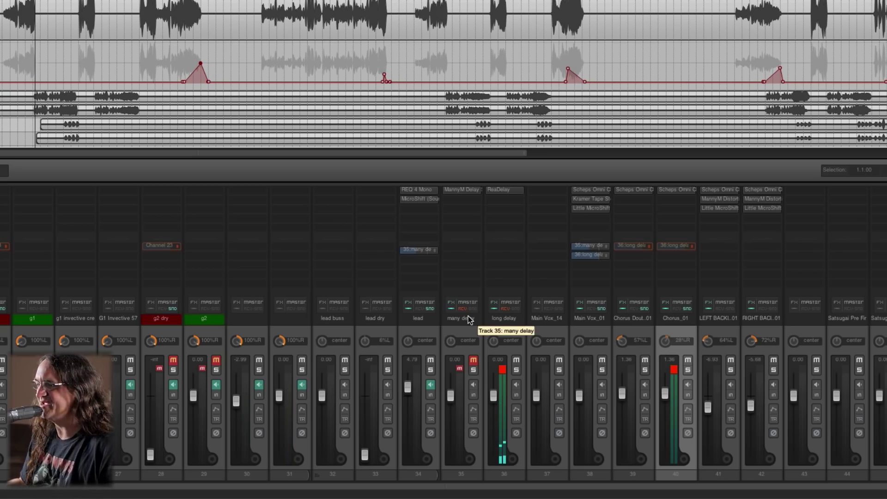
left_click(635, 194)
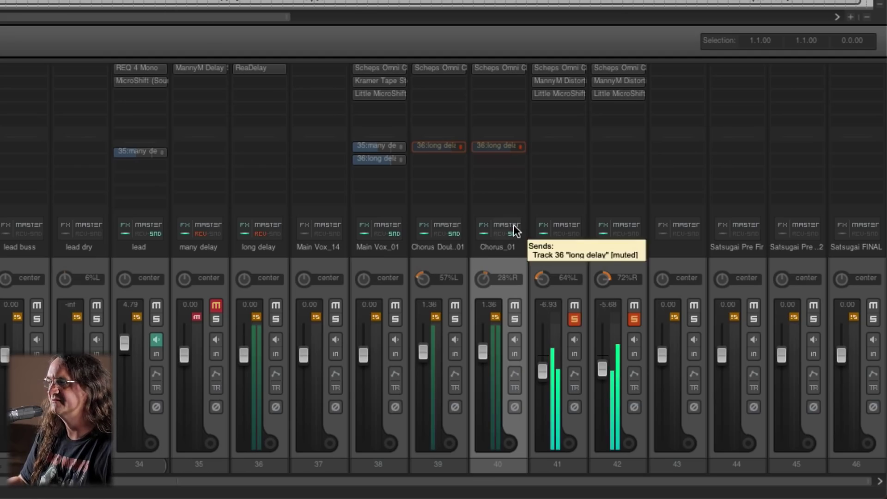
Bypass all effects on the soloed left and right backing vocals to hear them dry, and re-enable them on both
left_click(605, 233)
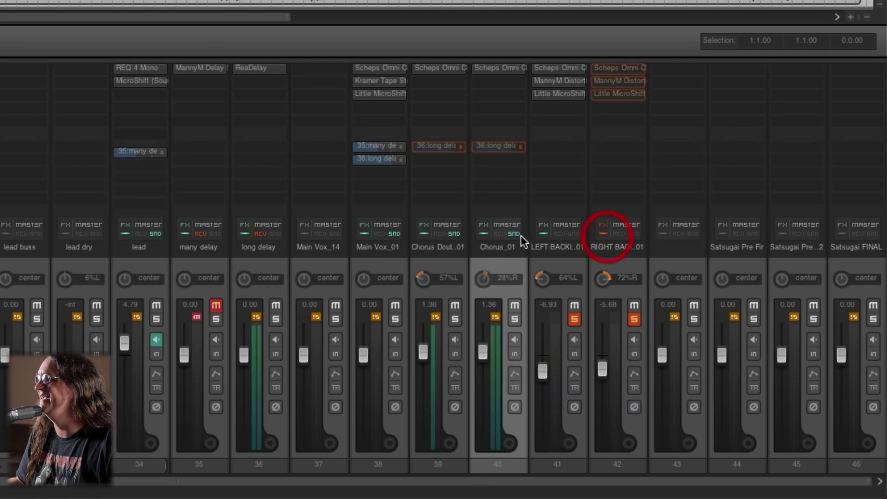
left_click(545, 236)
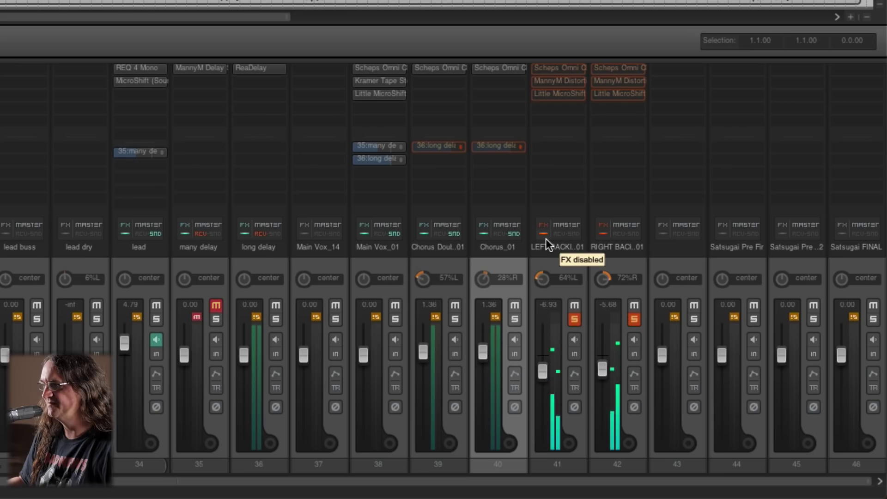
left_click(545, 239)
left_click(602, 238)
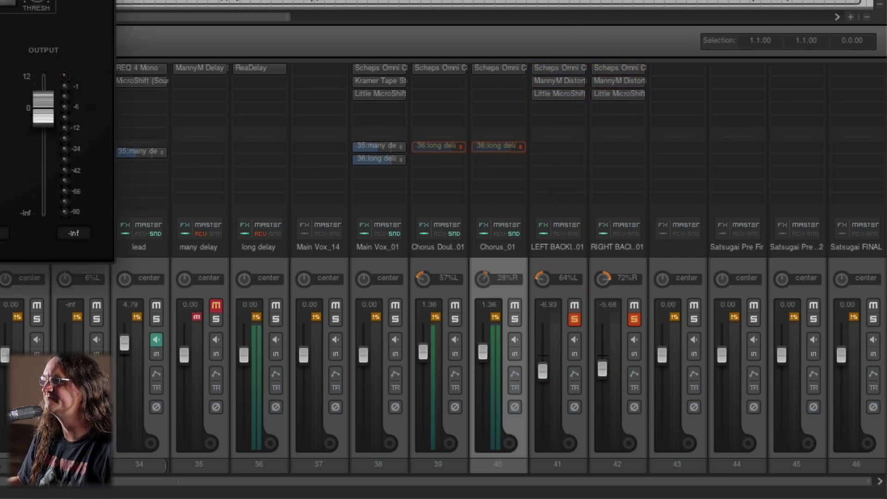
Open Scheps Omni Channel on LEFT BACKING_01, play the backing vocals, inspect the EQ's TONE band, and close the plugin
left_click(558, 69)
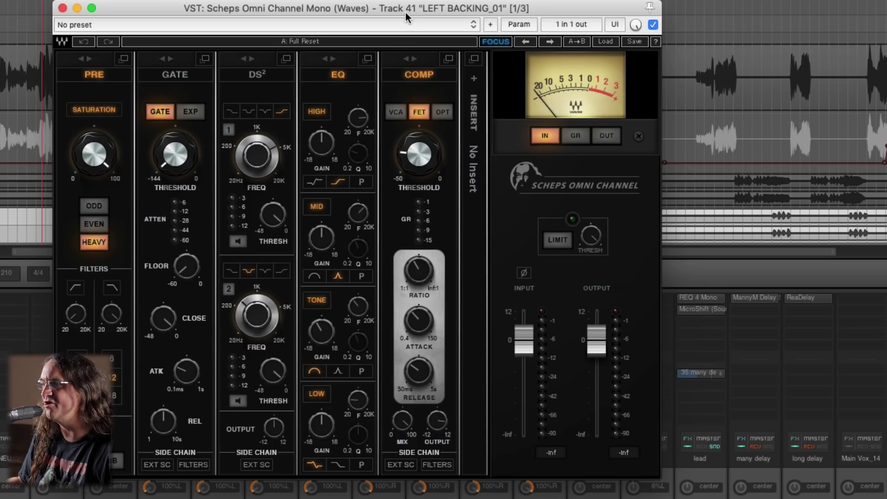
key("space")
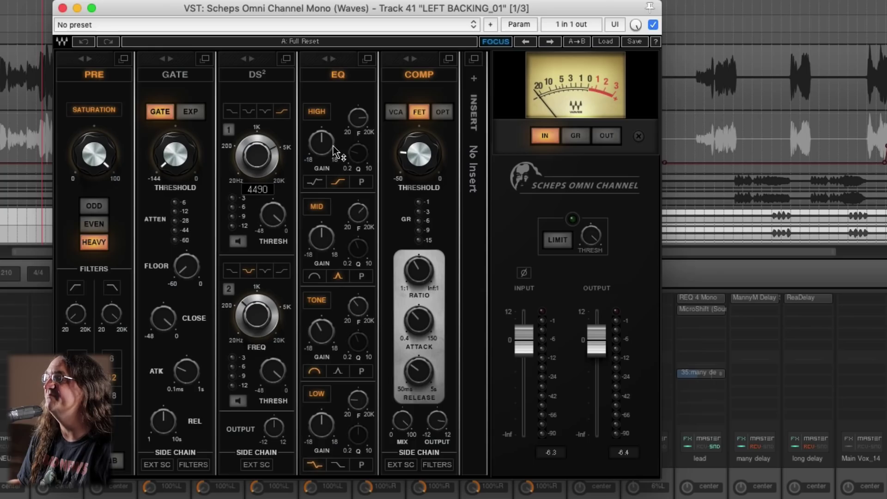
left_click(321, 344)
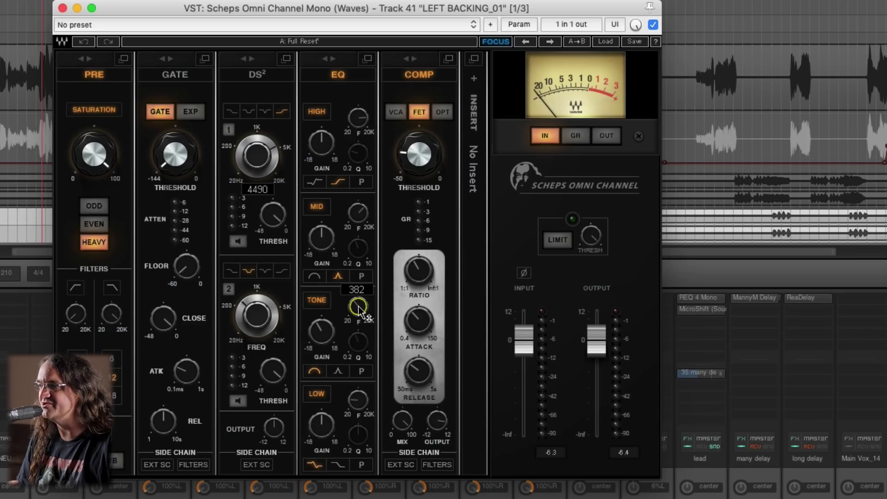
left_click(62, 9)
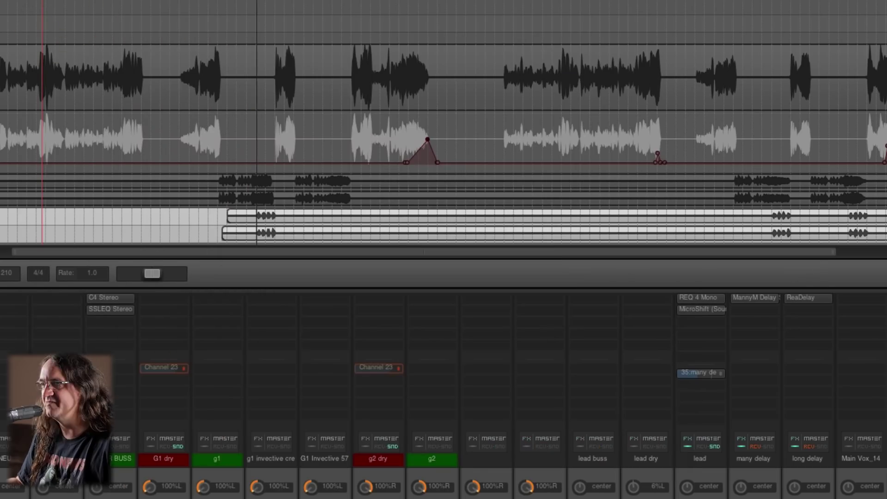
Open Little MicroShift on LEFT BACKING_01 and play the backing vocals with Little MicroShift bypassed on both tracks
left_click(701, 309)
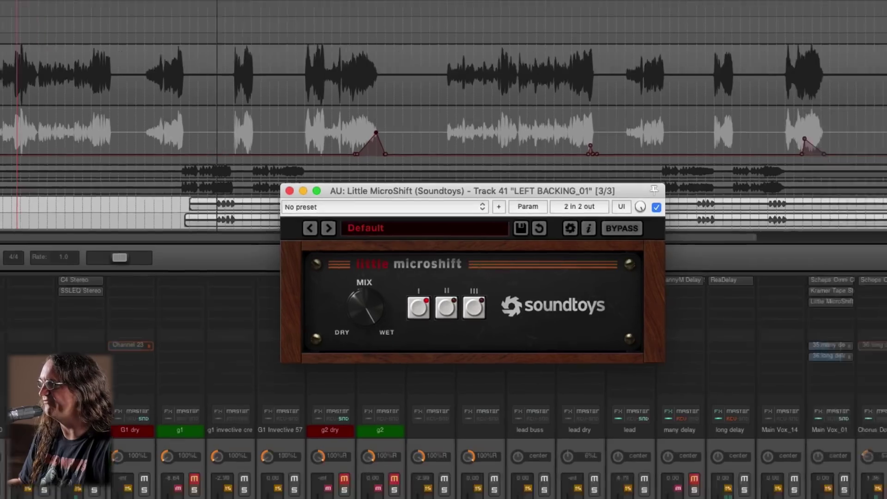
left_click(692, 246, "shift")
left_click(732, 244, "shift")
key("space")
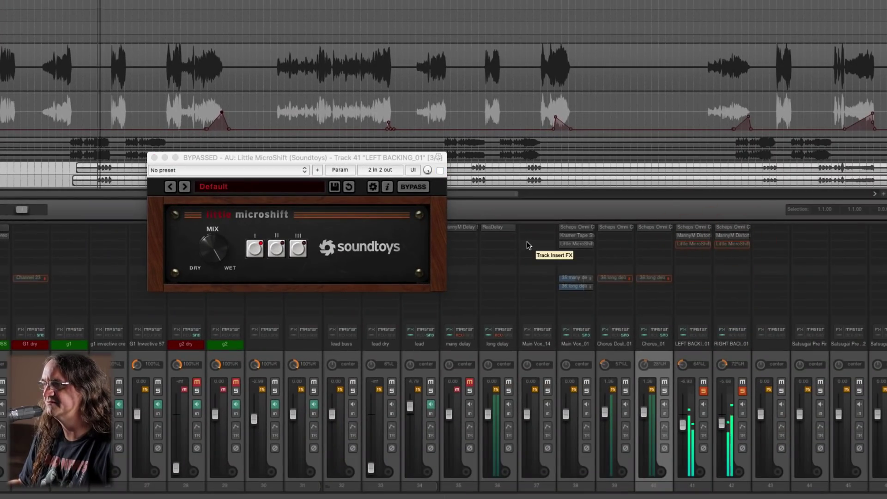
Compare both backing vocals with Little MicroShift on and off, leave it enabled on both, and close its window
left_click(700, 247, "shift")
key("space")
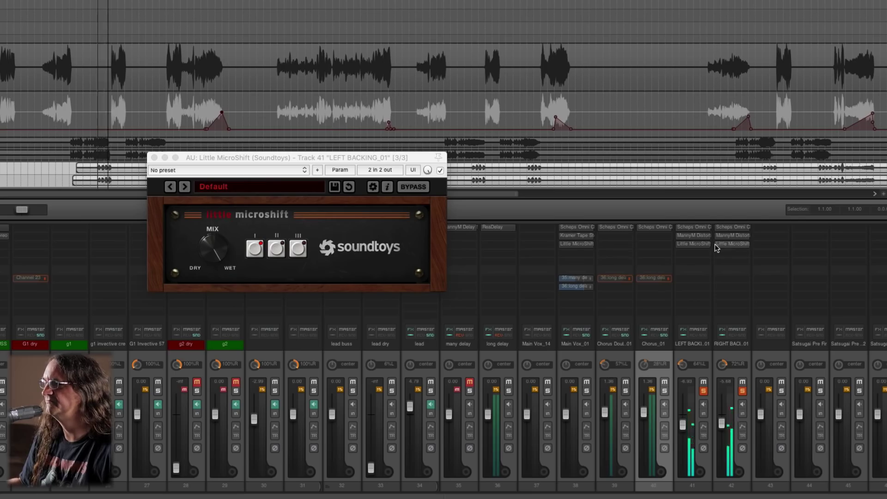
left_click(702, 247, "shift")
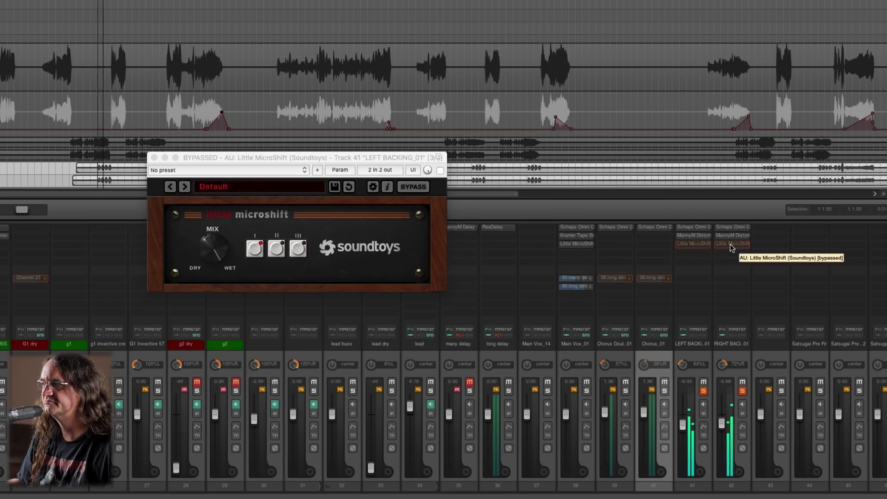
left_click(730, 244, "shift")
left_click(707, 244, "shift")
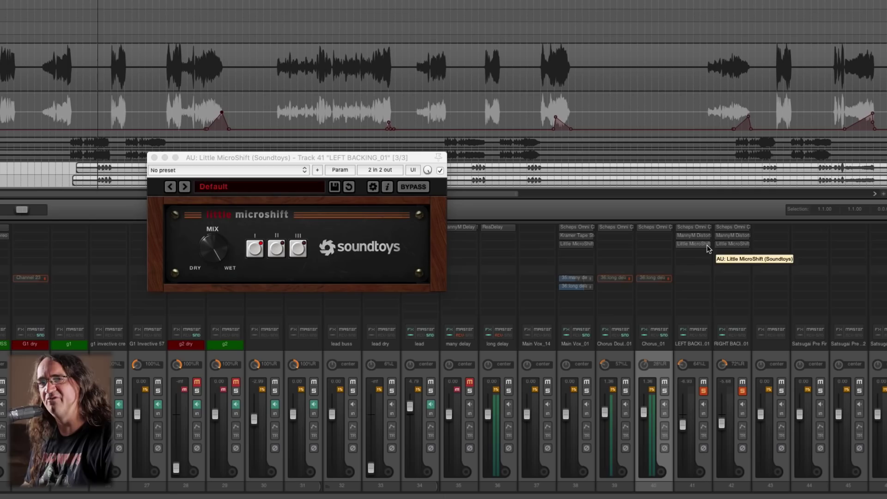
left_click(154, 157)
Turn off the solos on the left and right backing vocals and play the passage in the full mix
left_click(703, 391)
left_click(742, 391)
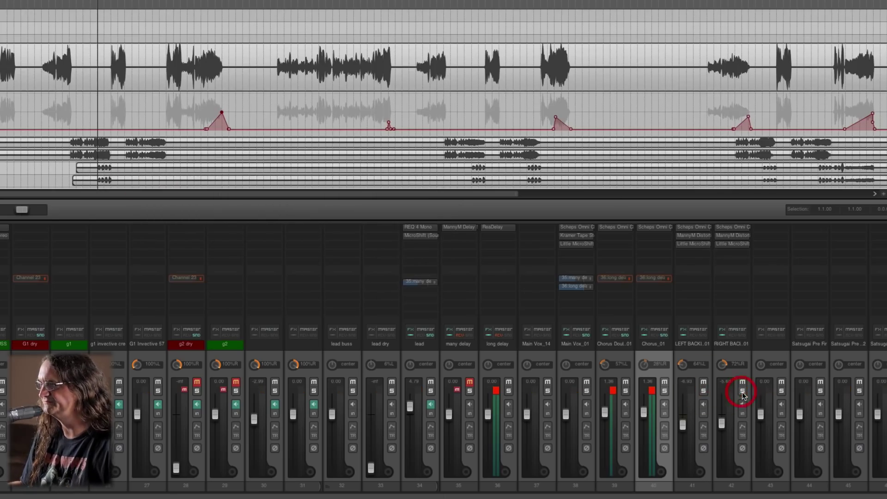
key("space")
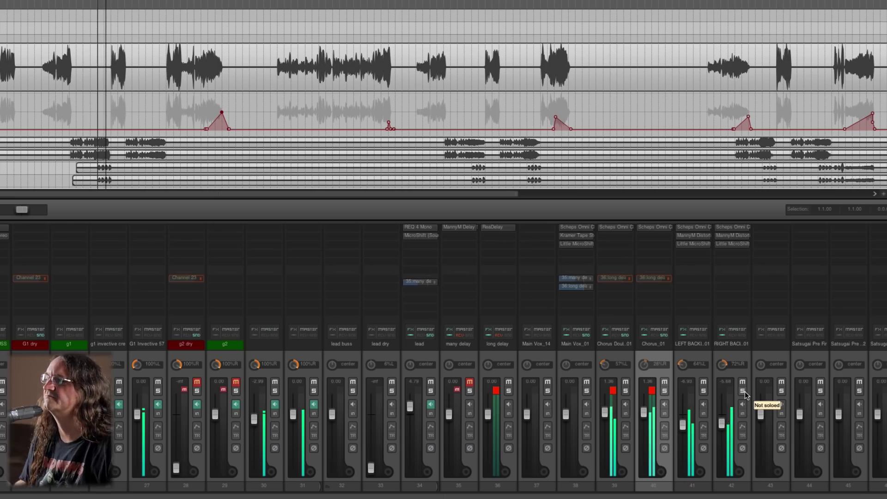
Clear the clip indicators on Chorus_01 and its double, and raise the Main Vox_01 volume to about +0.91 dB
left_click(616, 393)
left_click(651, 390)
left_click(613, 390)
left_click_drag(567, 414, 569, 415)
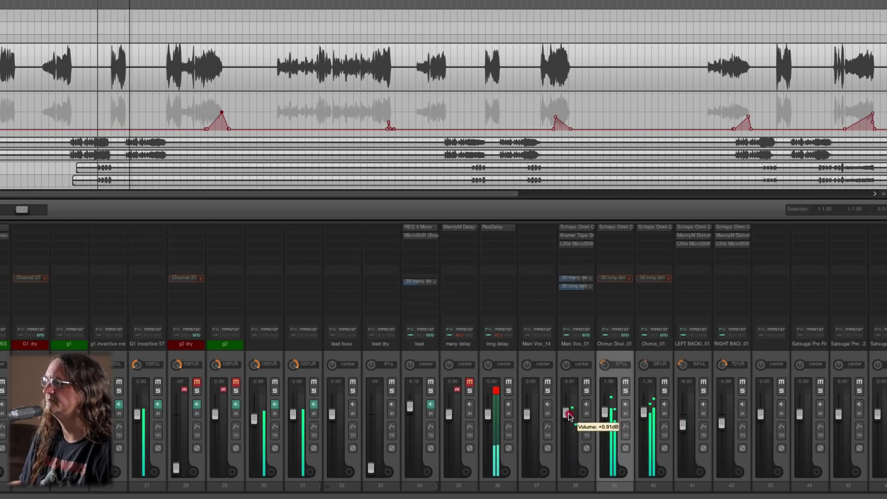